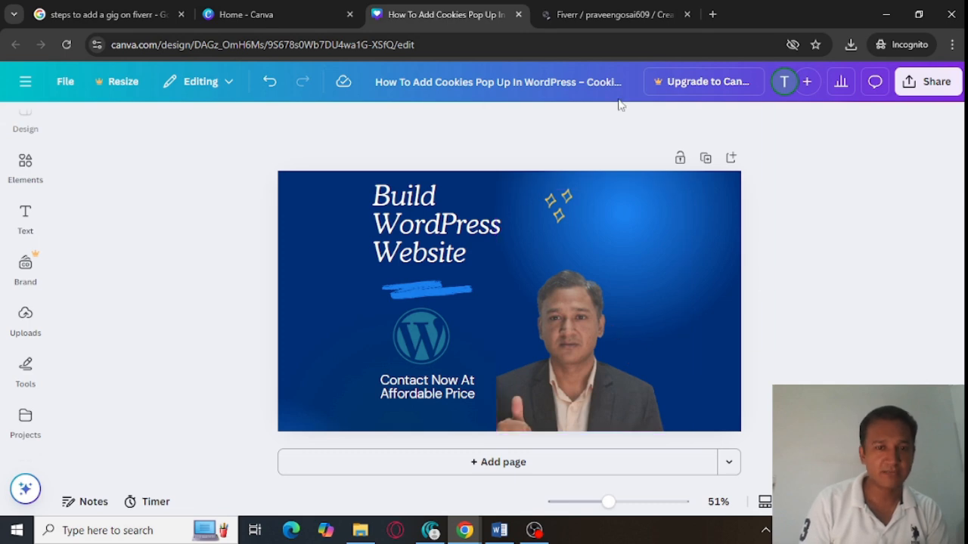
Switch to the Fiverr gig form and enter the gig title "wordpress website design for you at affordable price.".
left_click(564, 11)
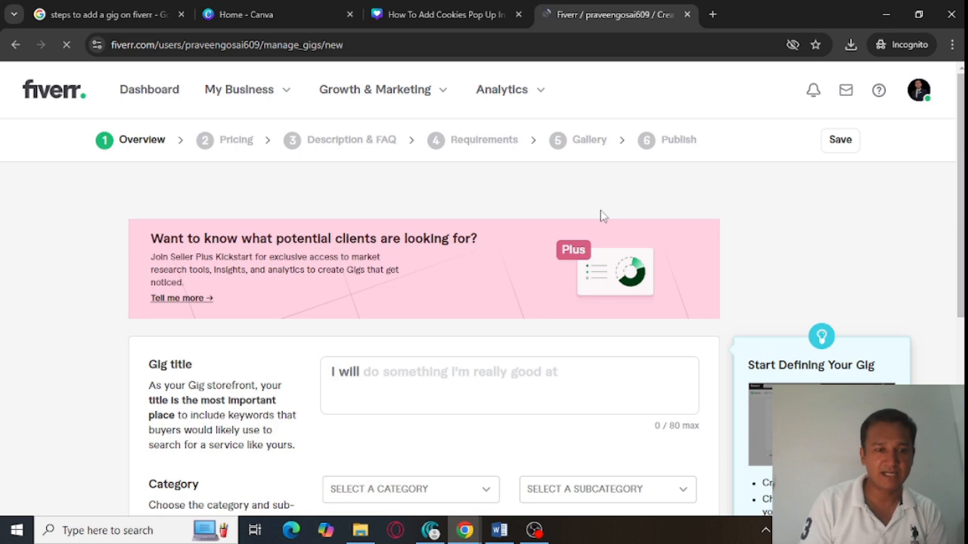
left_click(423, 369)
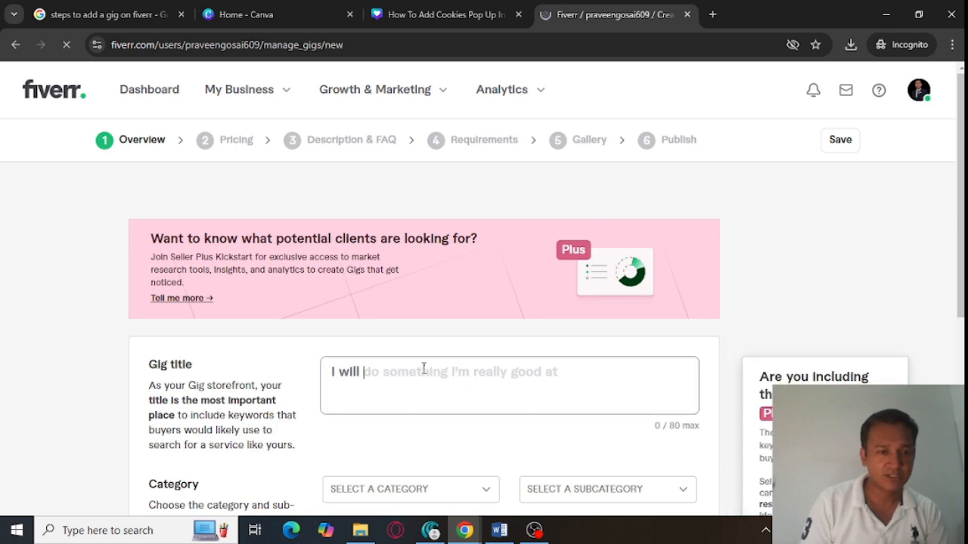
type("Wor")
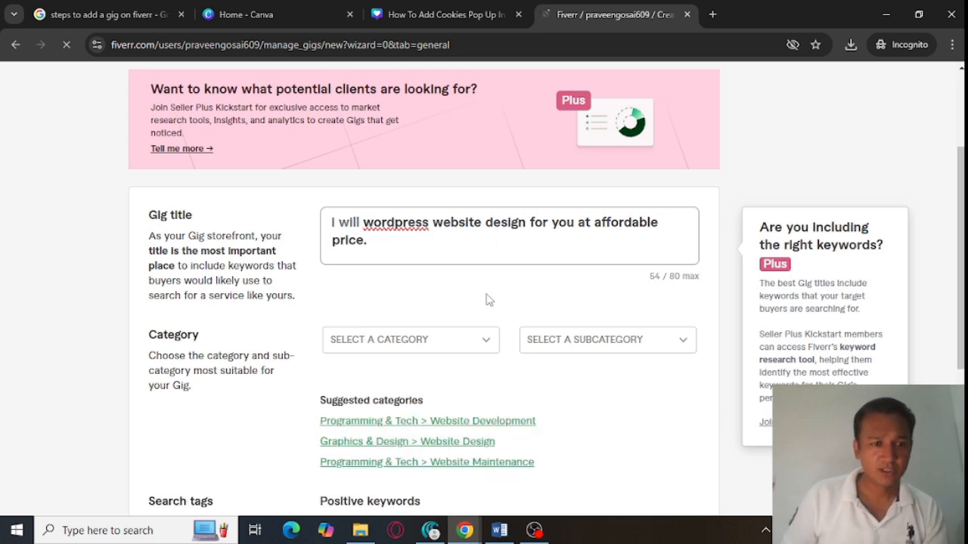
Set the gig's category to Graphics & Design and its subcategory to Website Design.
left_click(429, 342)
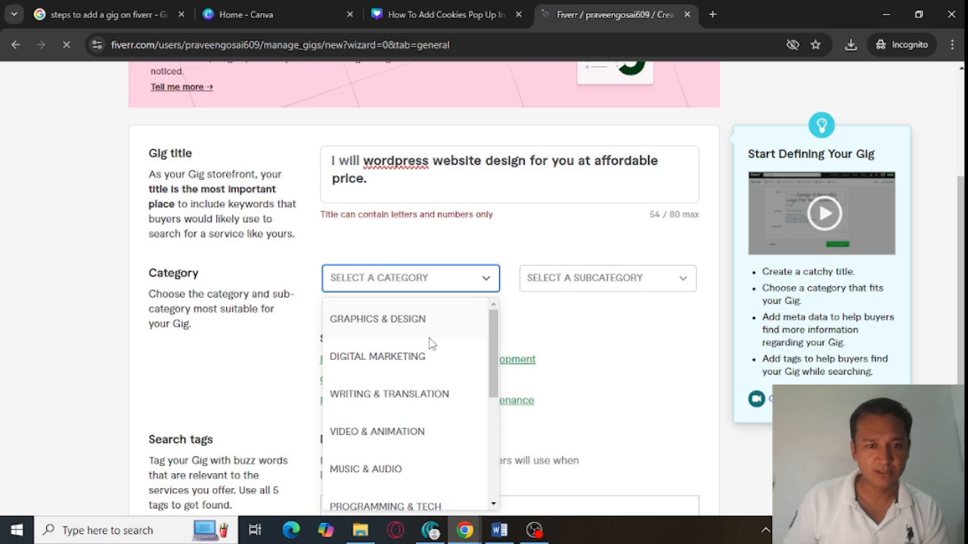
left_click(431, 333)
left_click(430, 287)
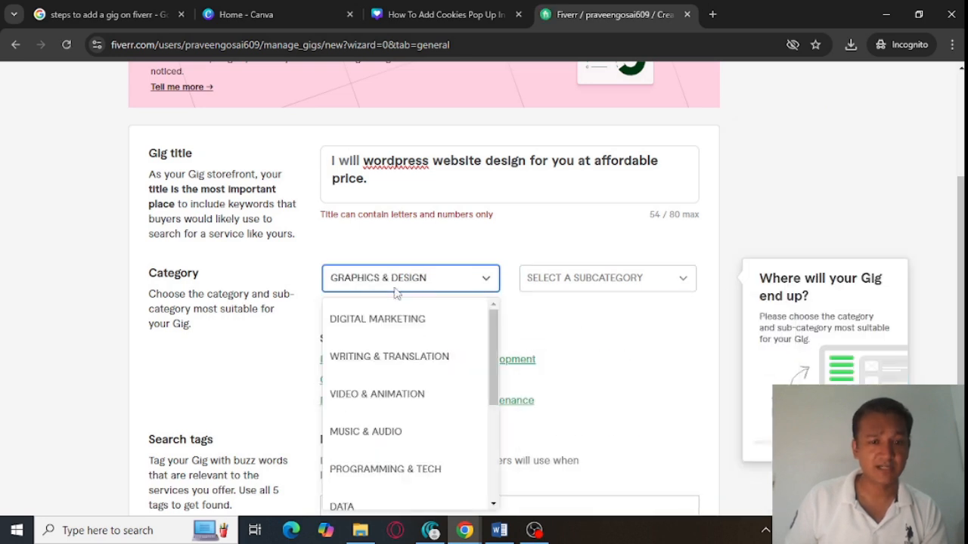
left_click(431, 278)
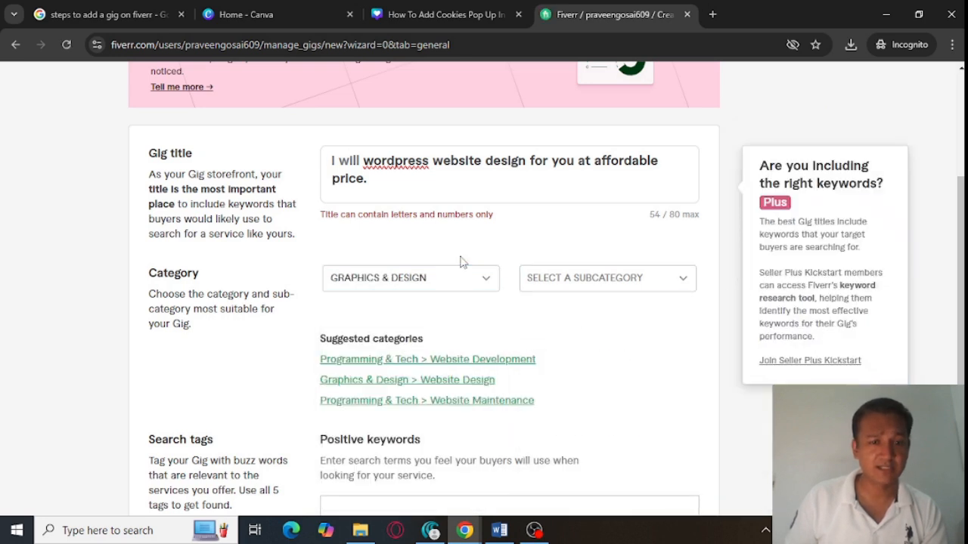
left_click(548, 281)
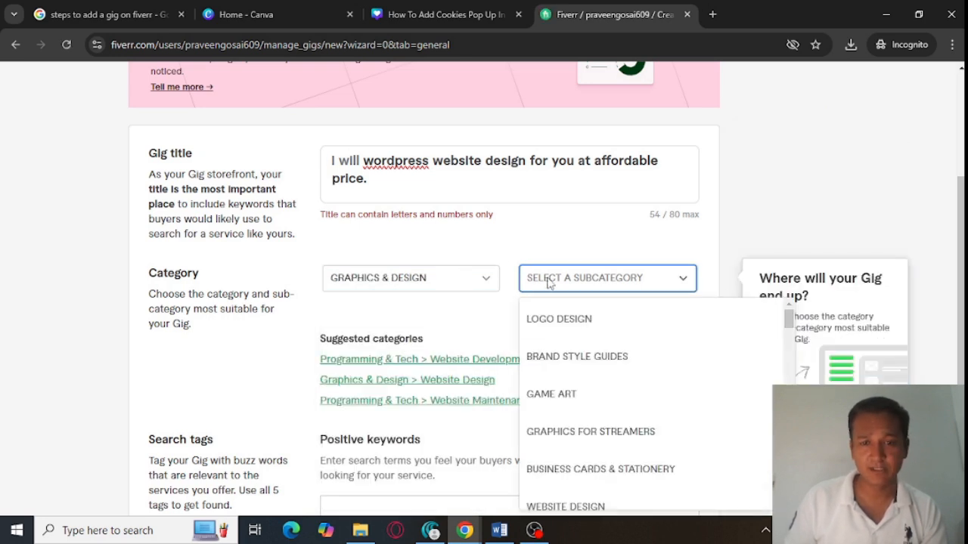
left_click(605, 507)
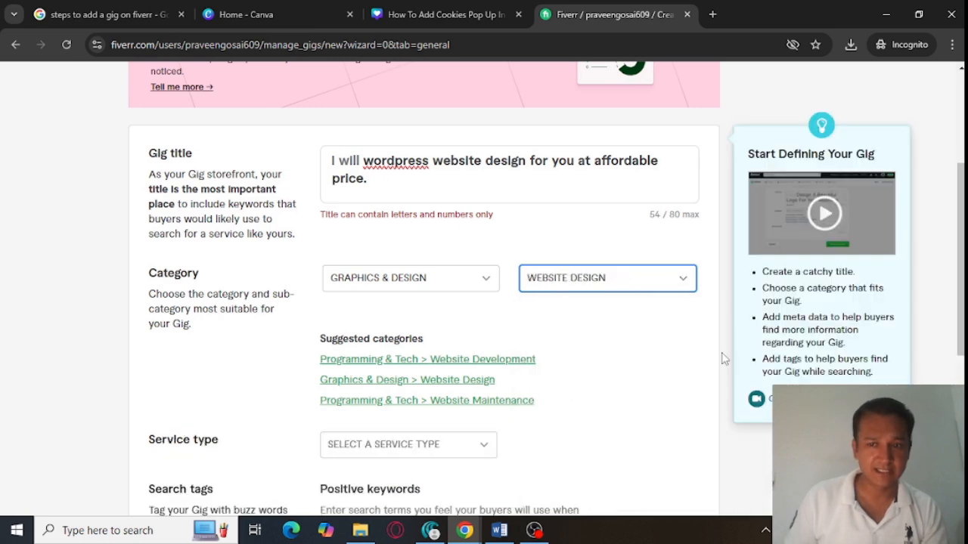
Choose Website Builders Design as the service type and select New design as the service type in the gig metadata.
scroll(463, 332, "down", 1)
scroll(462, 331, "down", 1)
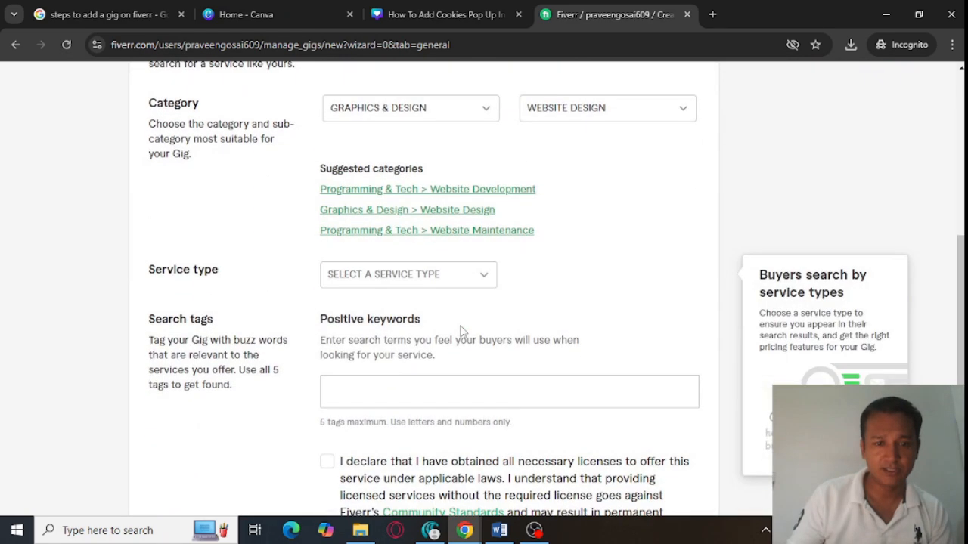
left_click(432, 283)
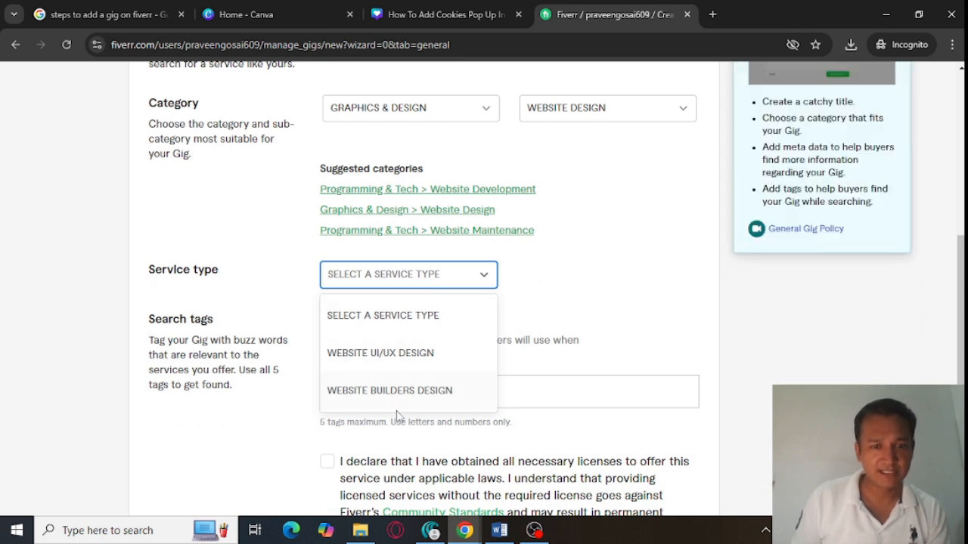
left_click(389, 391)
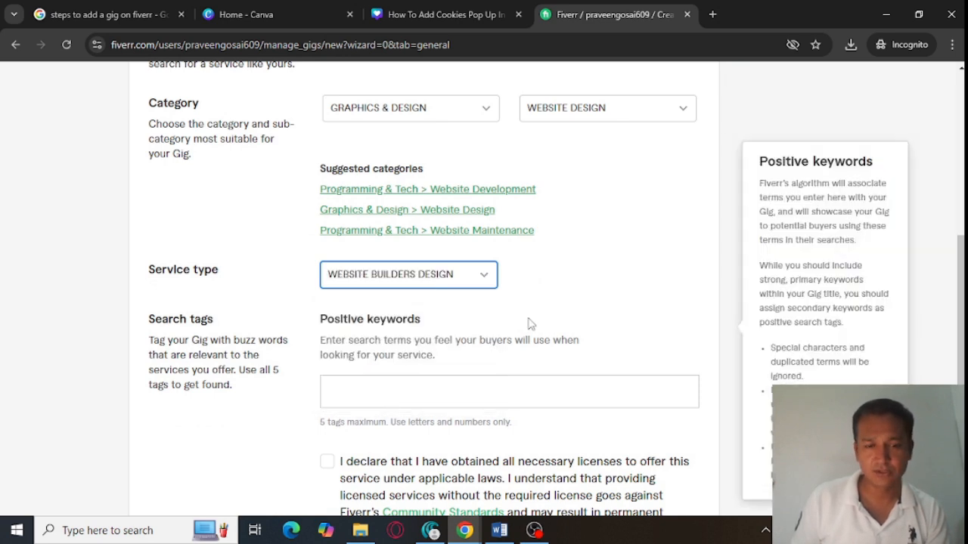
left_click(531, 324)
left_click(392, 406)
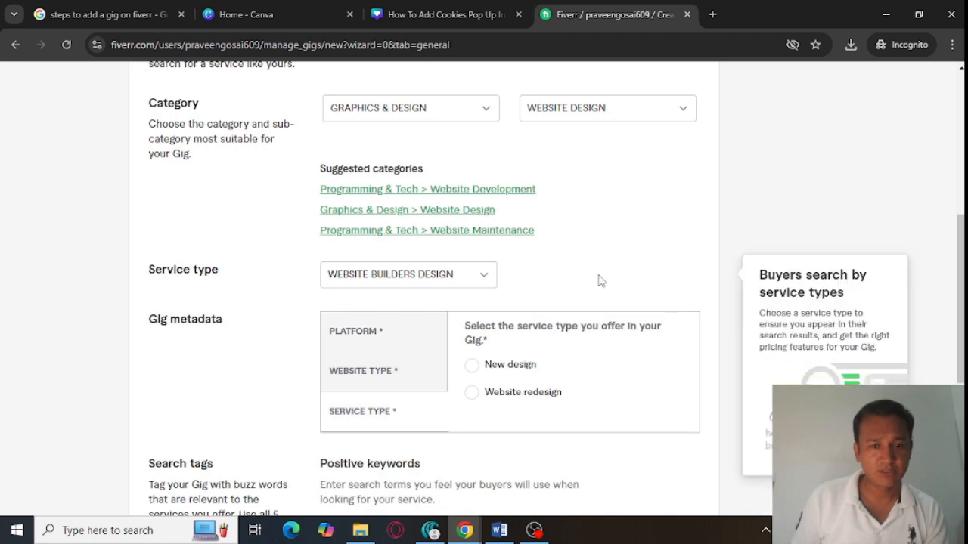
left_click(472, 367)
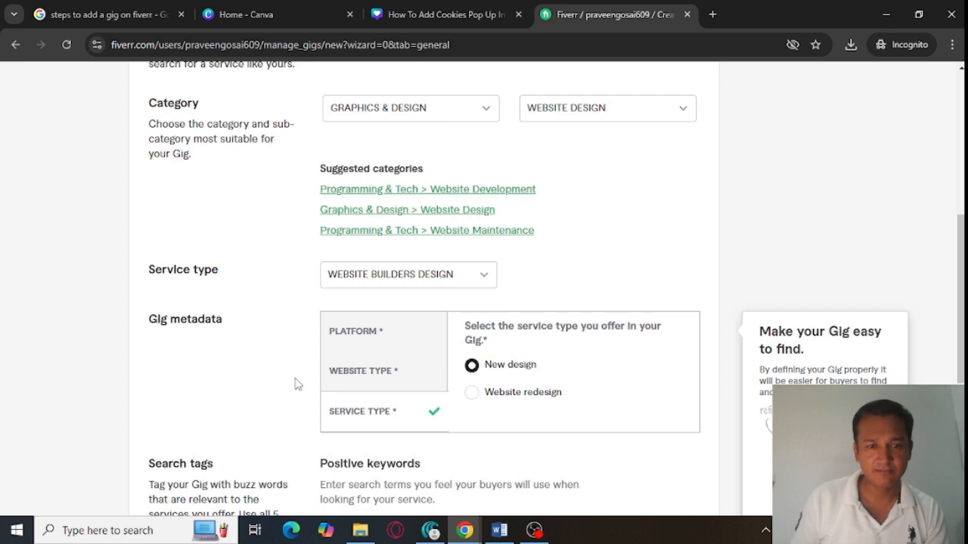
Add the search tags "Install WordPress" and "Worpress" and accept the declaration about having all necessary licenses.
scroll(296, 384, "down", 3)
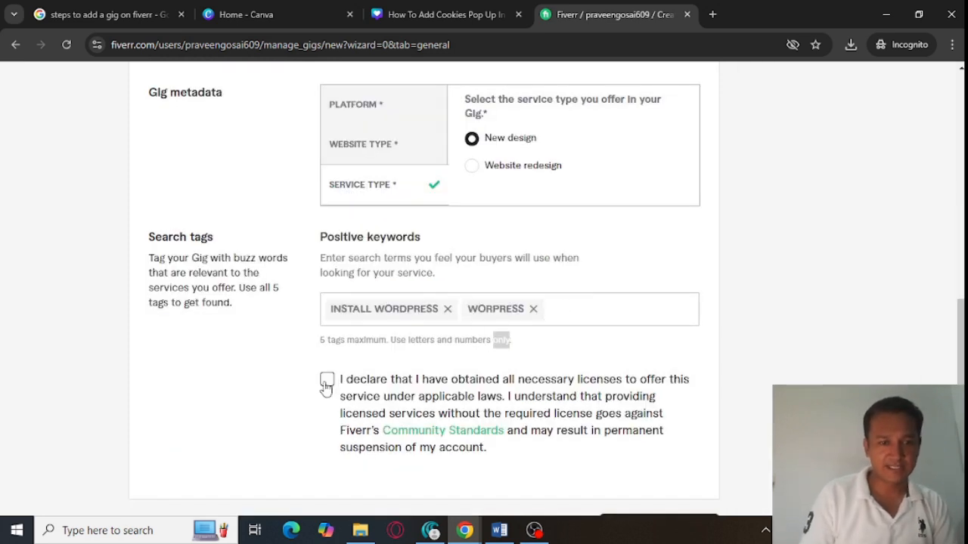
left_click(327, 382)
scroll(274, 402, "down", 1)
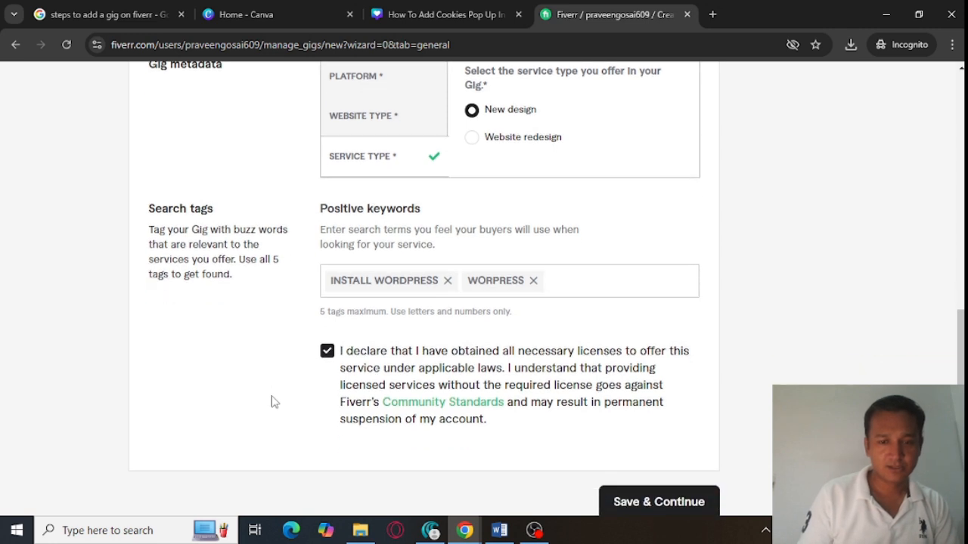
Try to save the overview, correcting "wordpress" in the gig title to the suggested spelling "WordPress".
left_click(652, 495)
left_click_drag(325, 291, 521, 293)
left_click(405, 262)
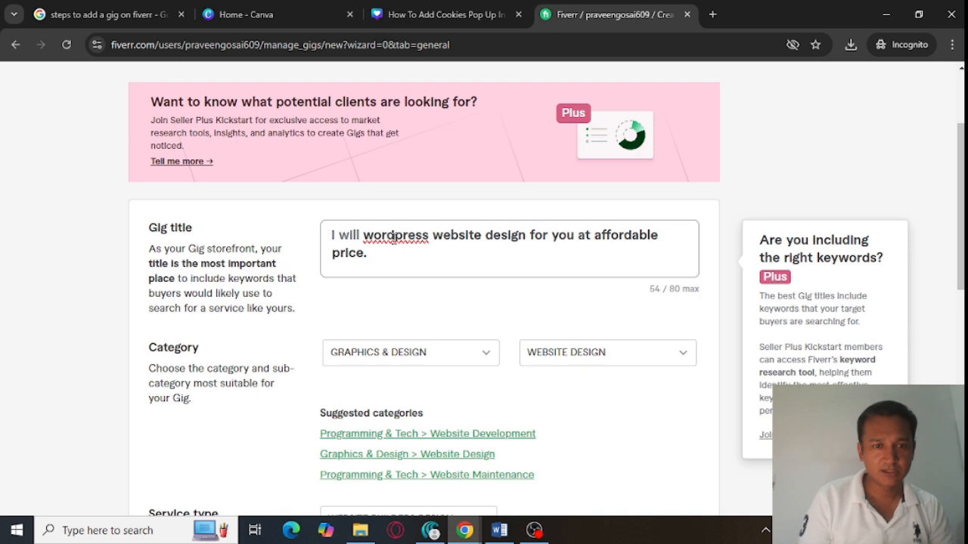
right_click(394, 237)
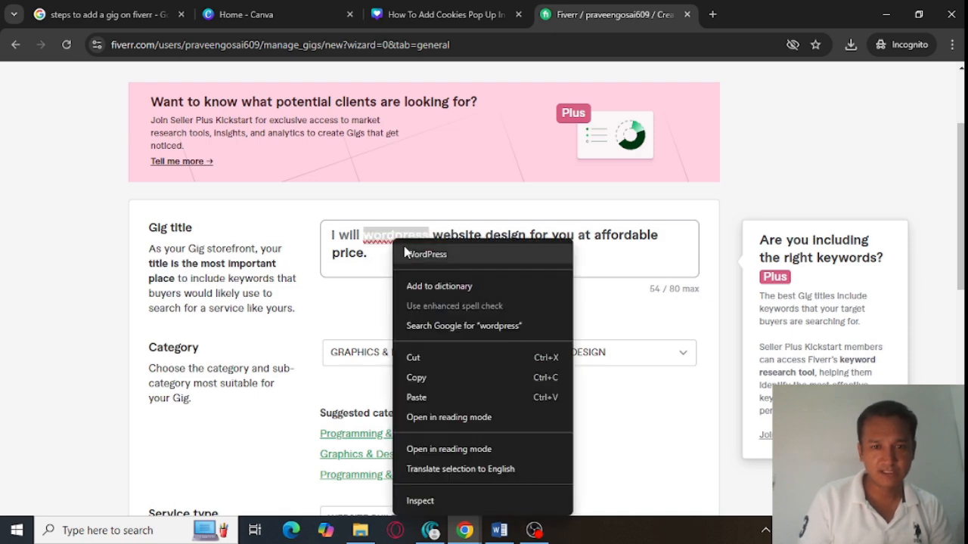
left_click(403, 254)
scroll(401, 254, "down", 8)
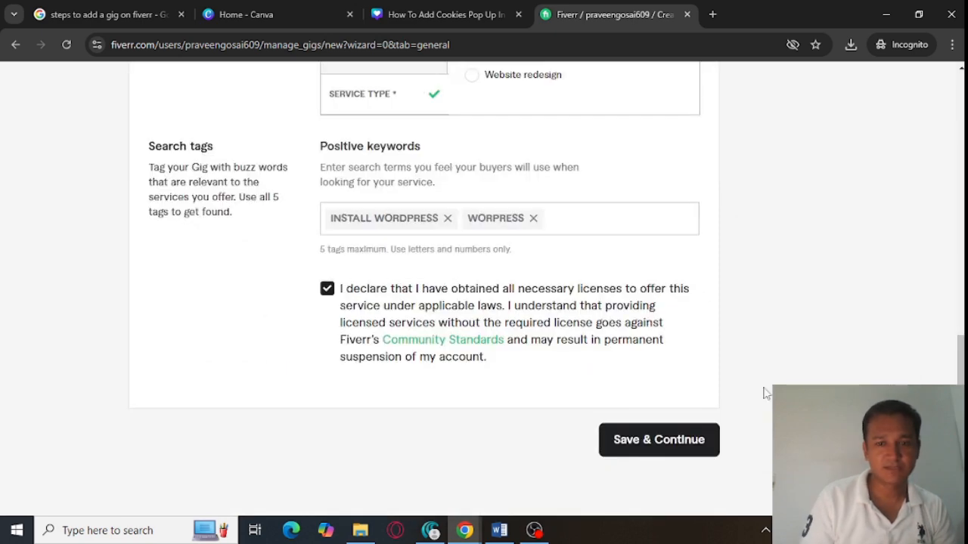
left_click(650, 441)
Set the gig metadata to website type Business and platform WordPress, and save the overview to continue to pricing.
left_click(384, 359)
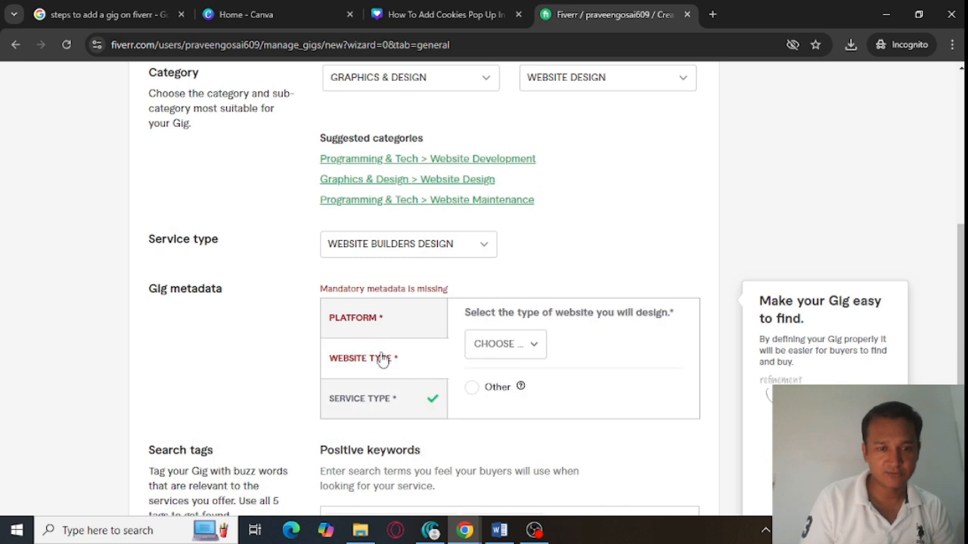
left_click(494, 352)
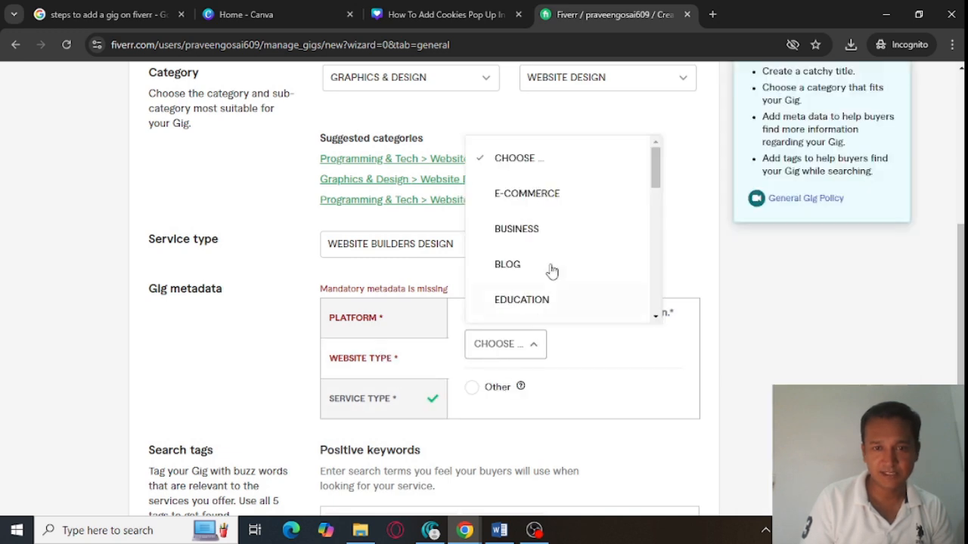
left_click(563, 235)
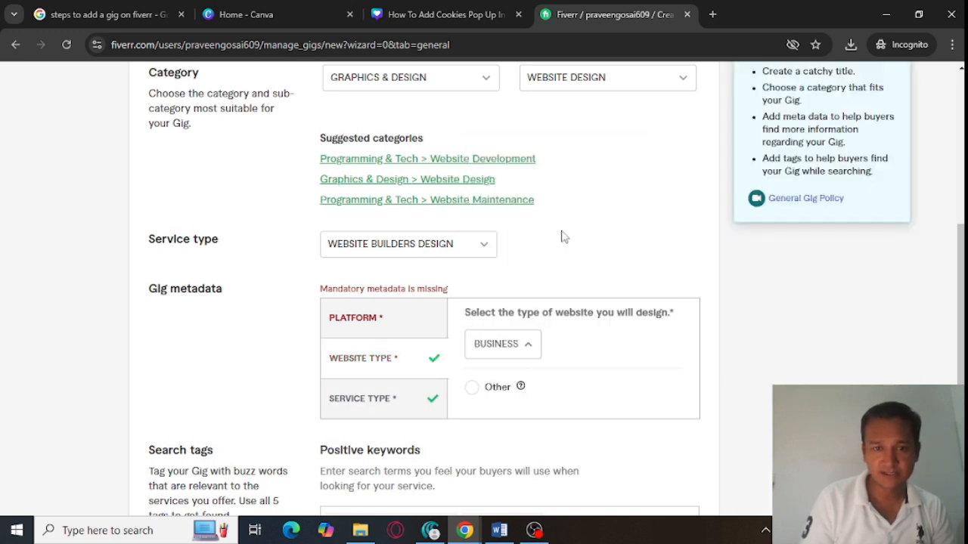
left_click(415, 322)
left_click(522, 356)
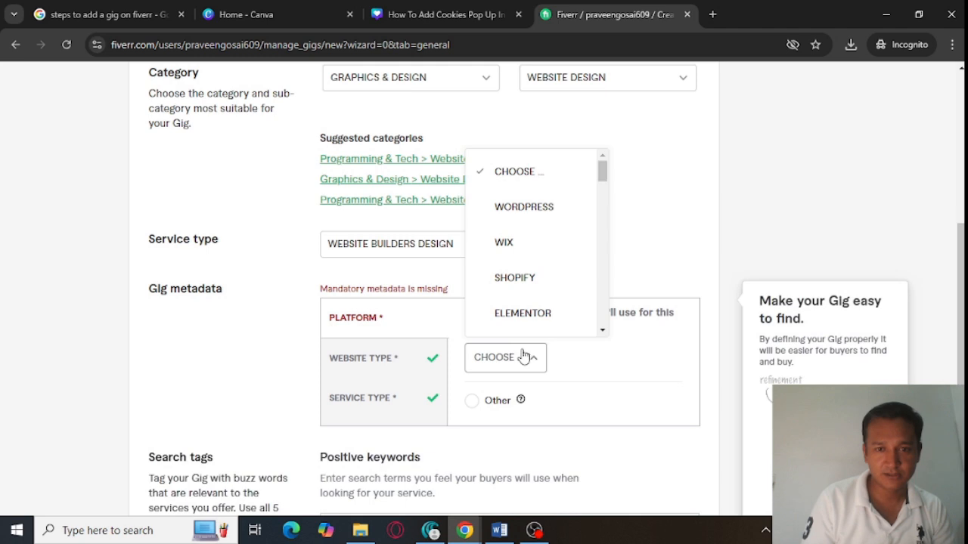
left_click(550, 211)
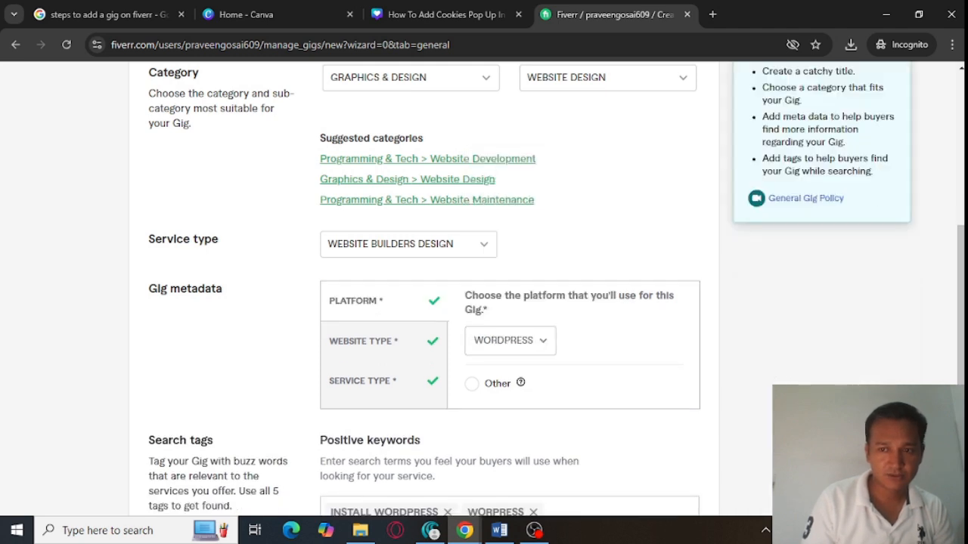
scroll(756, 434, "down", 4)
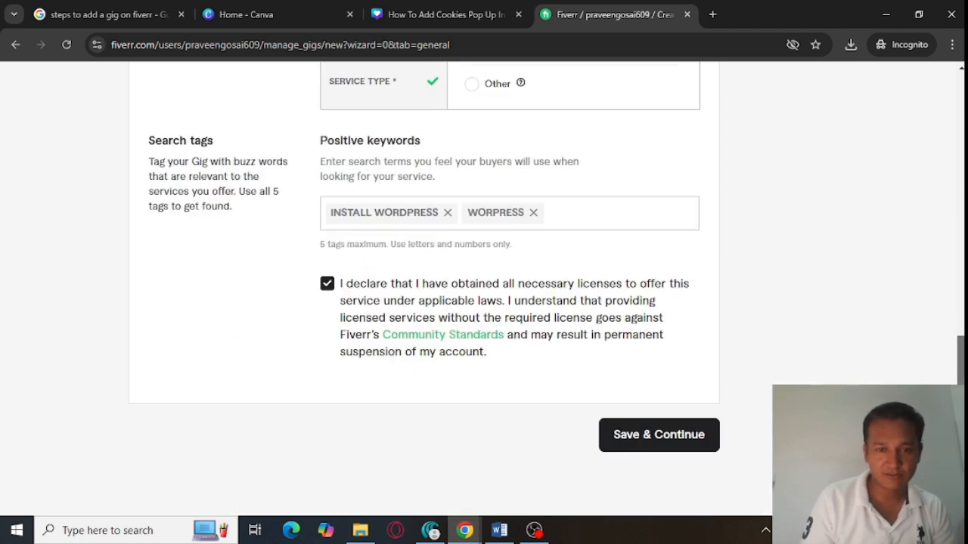
left_click(684, 437)
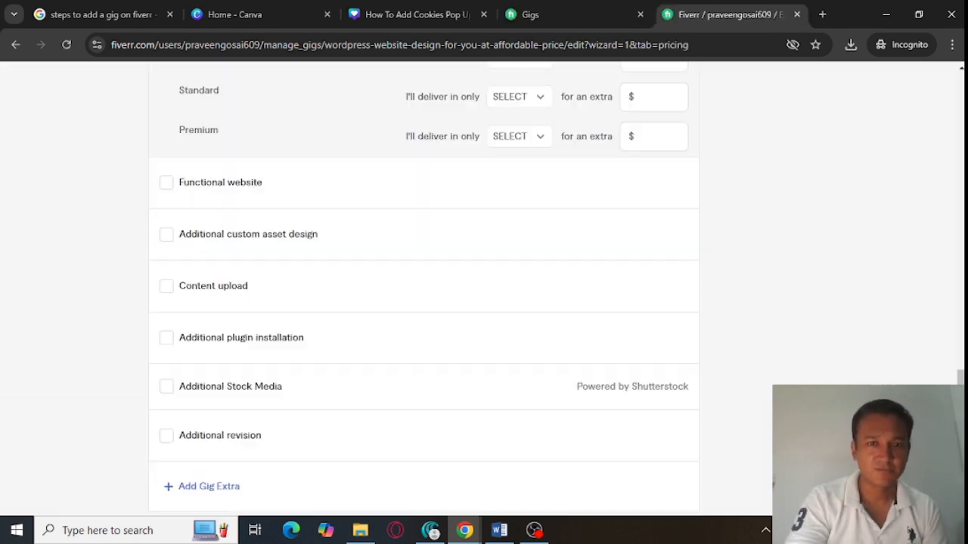
Set the delivery time to 3 days for the Basic package, 4 days for Standard and 5 days for Premium.
left_click(960, 152)
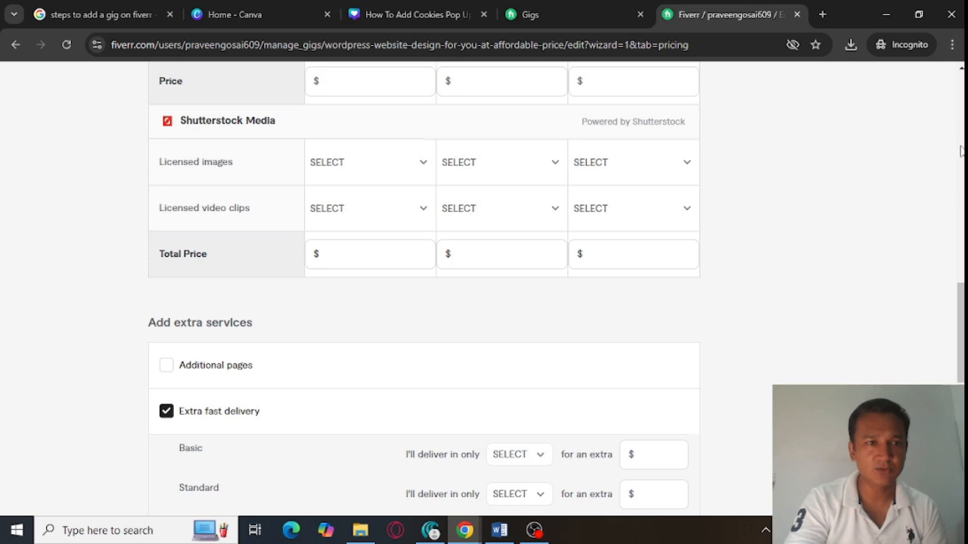
left_click(961, 260)
left_click_drag(960, 295, 960, 178)
scroll(339, 440, "down", 3)
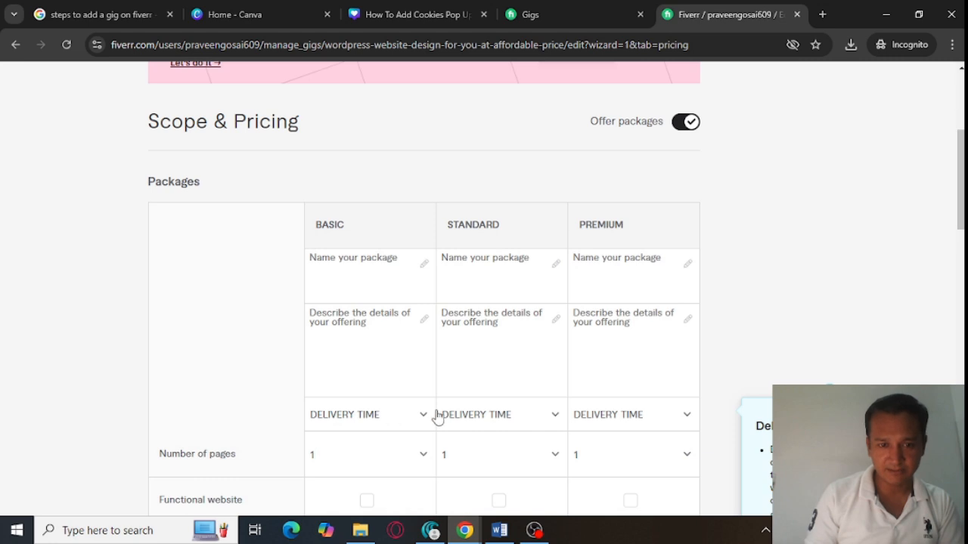
left_click(423, 418)
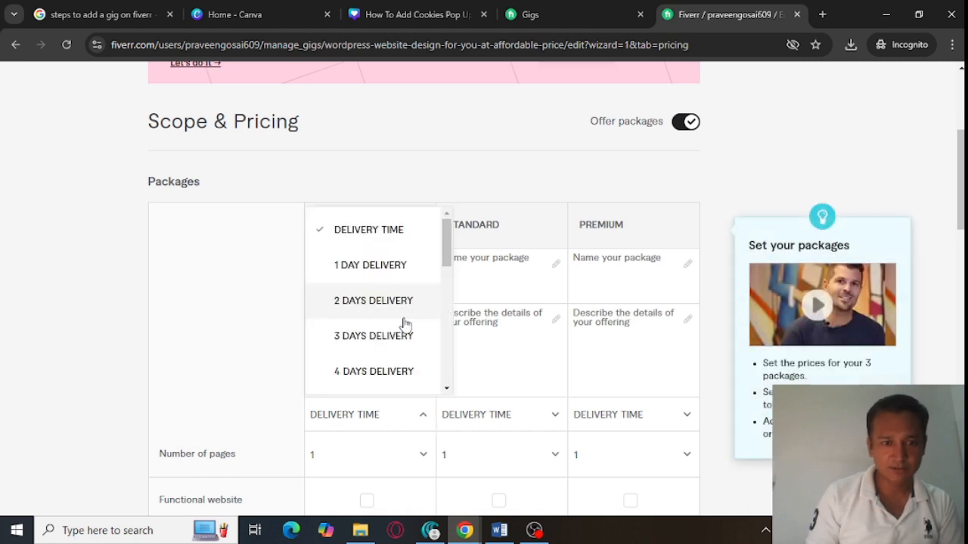
left_click(378, 338)
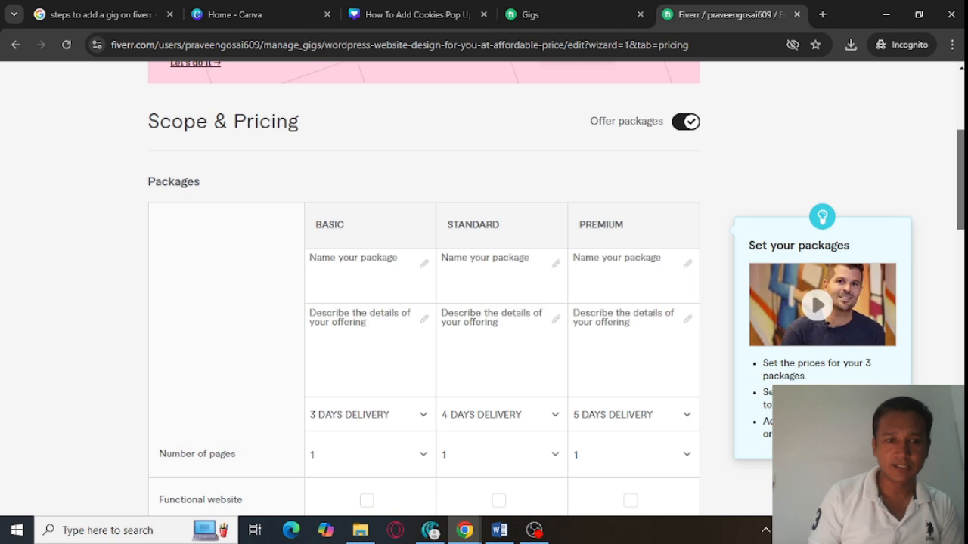
Set the number of pages to 3 for Basic, 4 for Standard and 5 for Premium, and include Functional website in Basic.
scroll(317, 316, "down", 2)
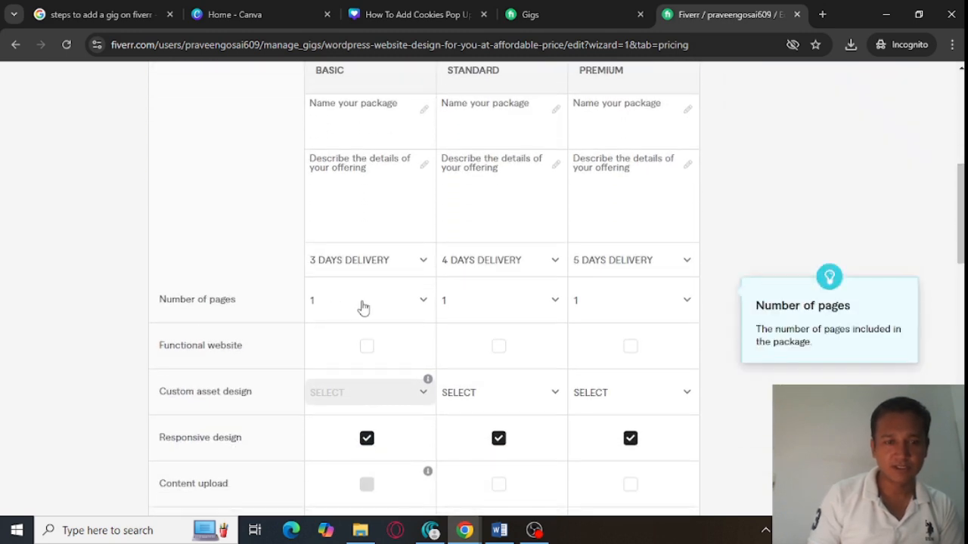
left_click(362, 307)
left_click(336, 412)
left_click(641, 316)
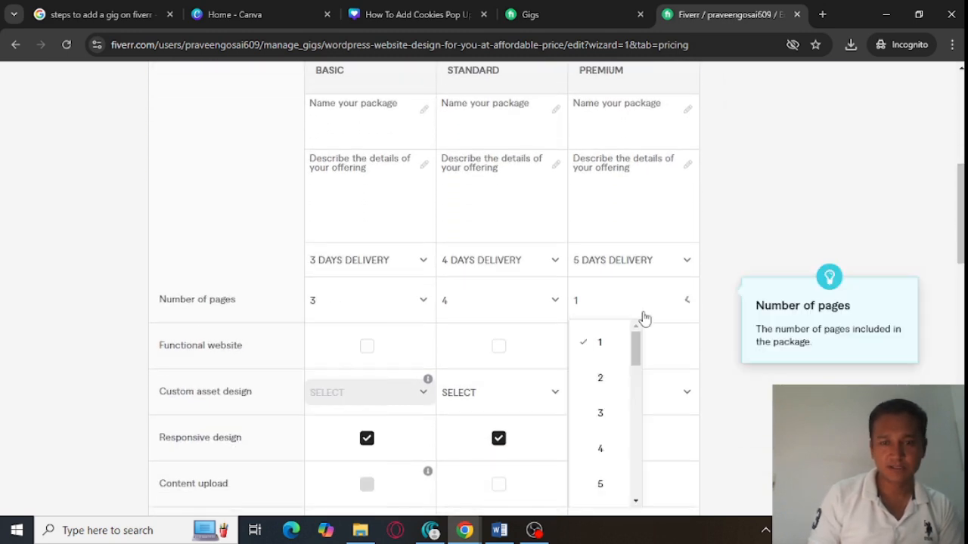
left_click(605, 484)
left_click(367, 345)
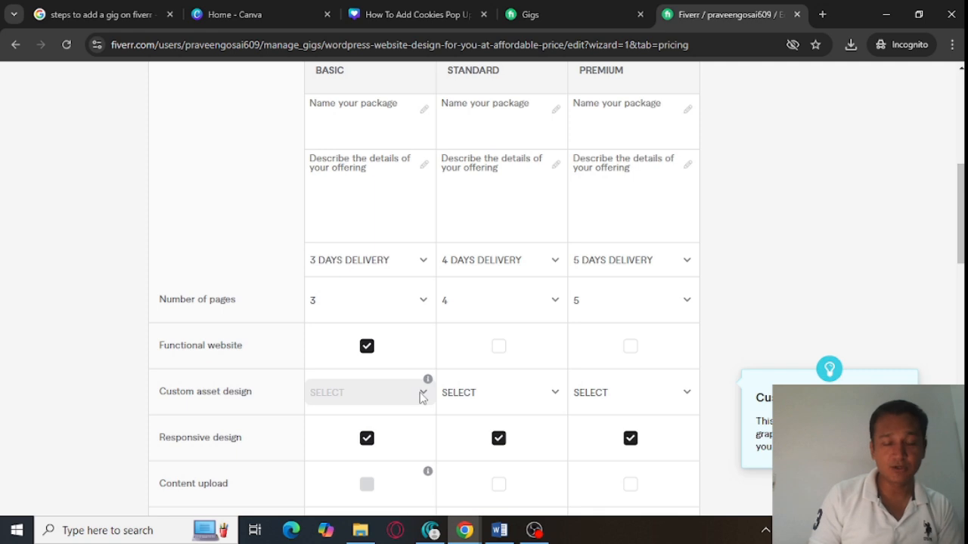
Set the licensed images to 2 for both the Standard and Premium packages.
mouse_move(427, 379)
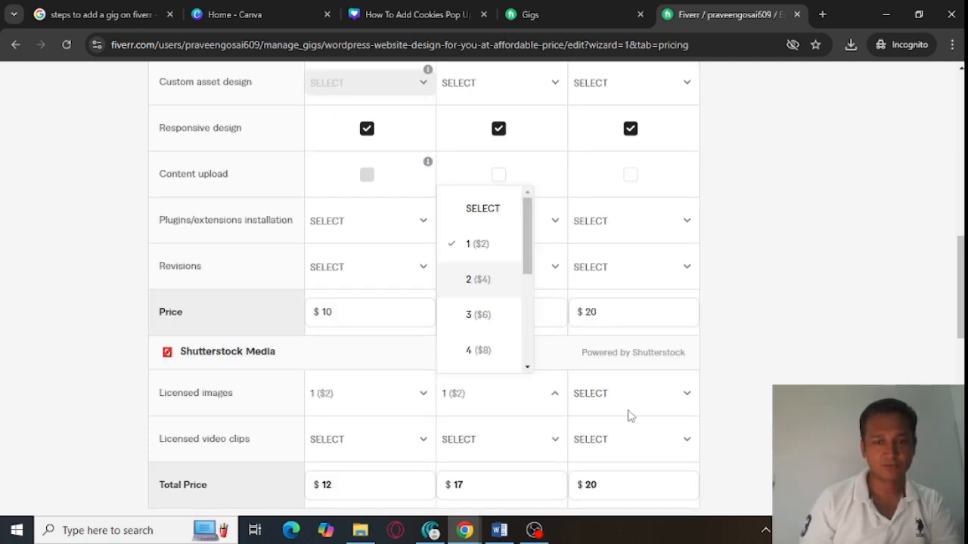
key("Return")
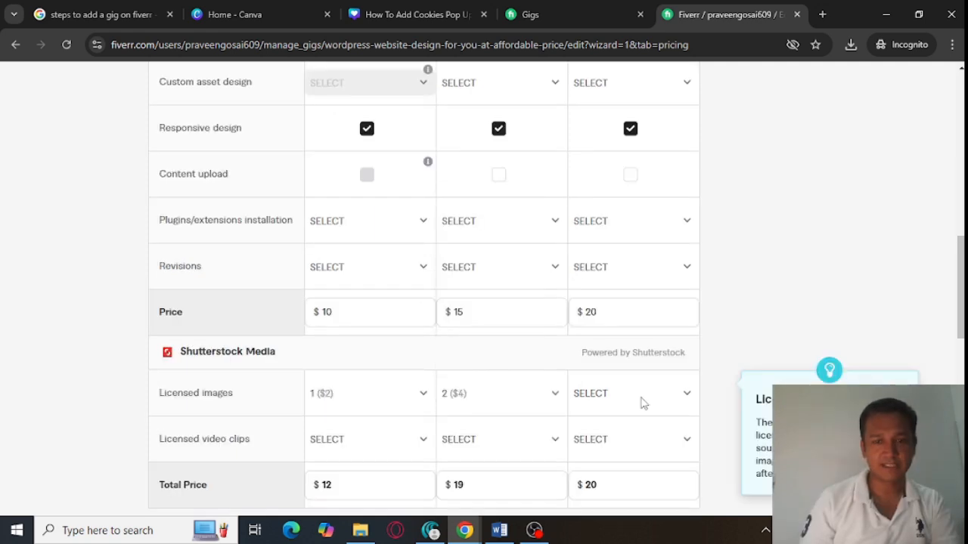
left_click(639, 404)
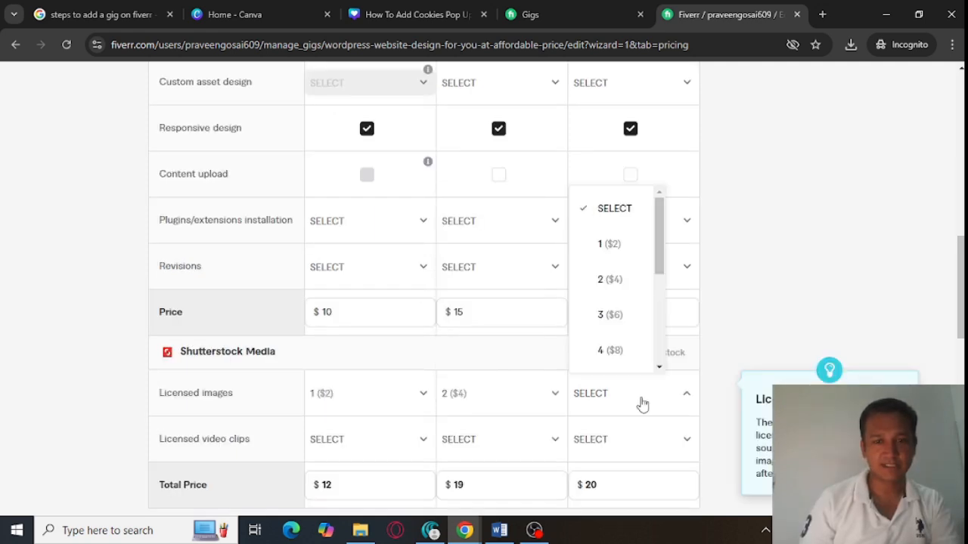
left_click(609, 279)
Set the licensed video clips to 1 for Basic, 2 for Standard and 3 for Premium, and try to save the pricing.
left_click(373, 439)
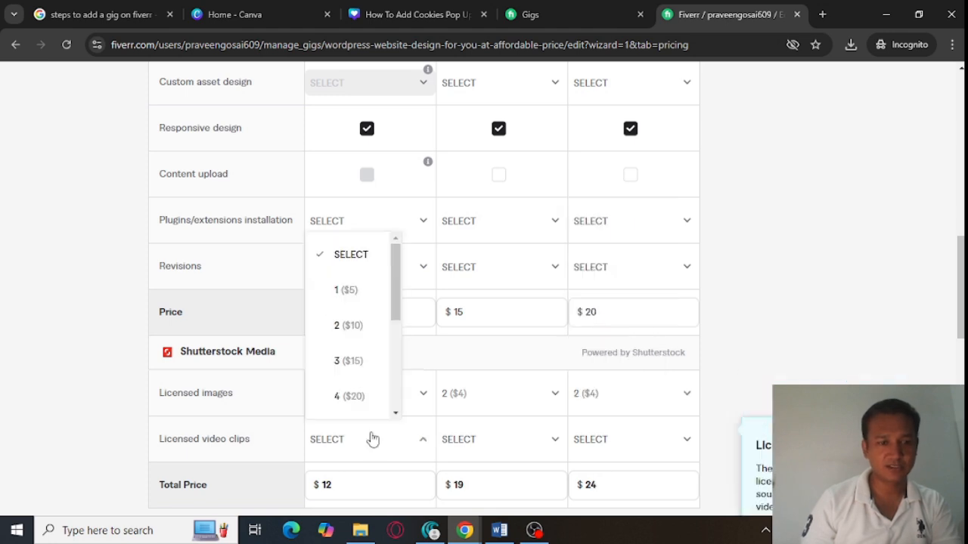
left_click(350, 290)
left_click(499, 440)
left_click(476, 328)
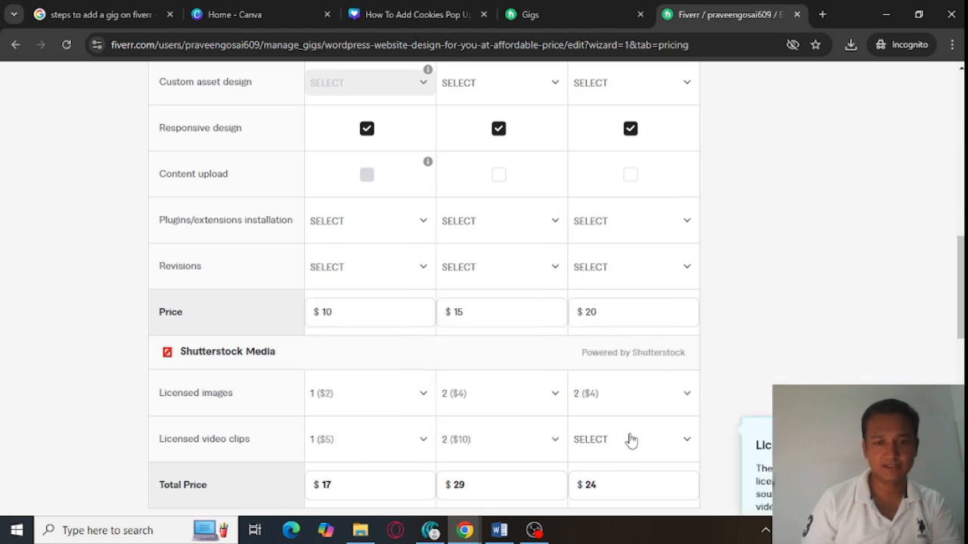
scroll(723, 421, "down", 10)
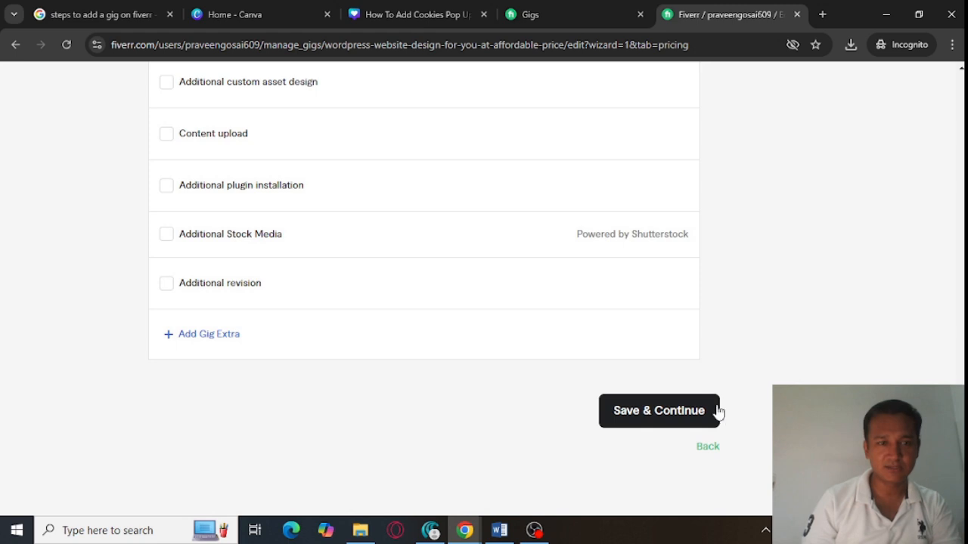
left_click(685, 417)
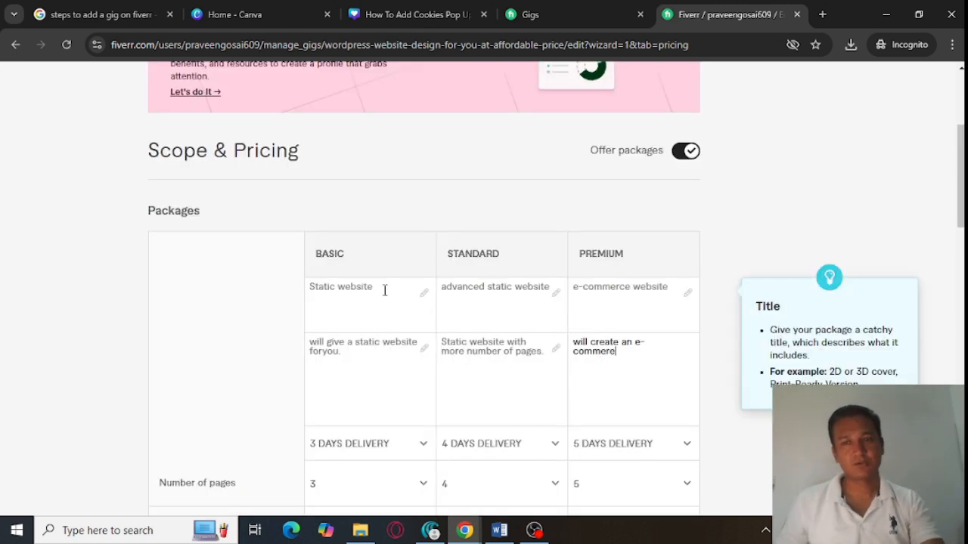
Complete the Premium description as "will create an e-commerce website for you.", correcting the misspelled "commerece" to the suggested spelling.
type("or you.")
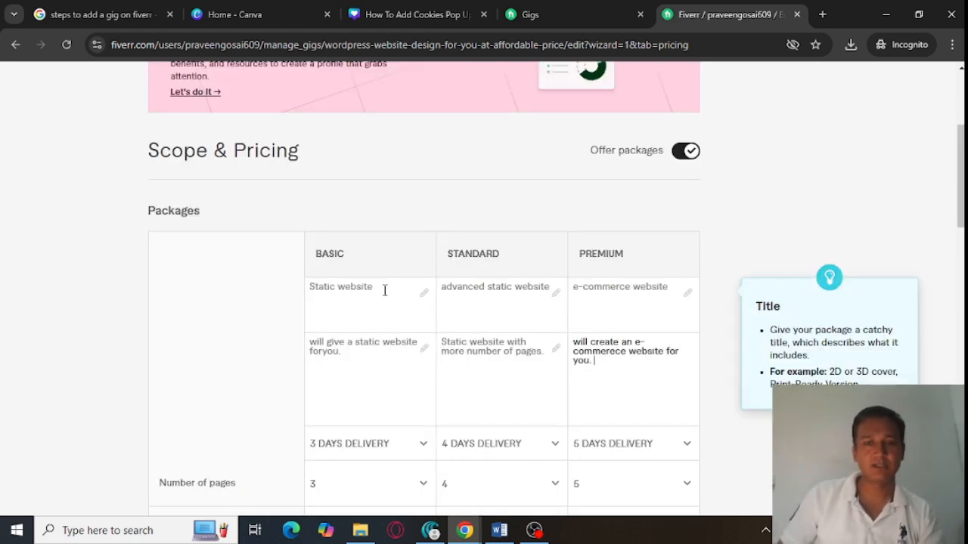
right_click(594, 351)
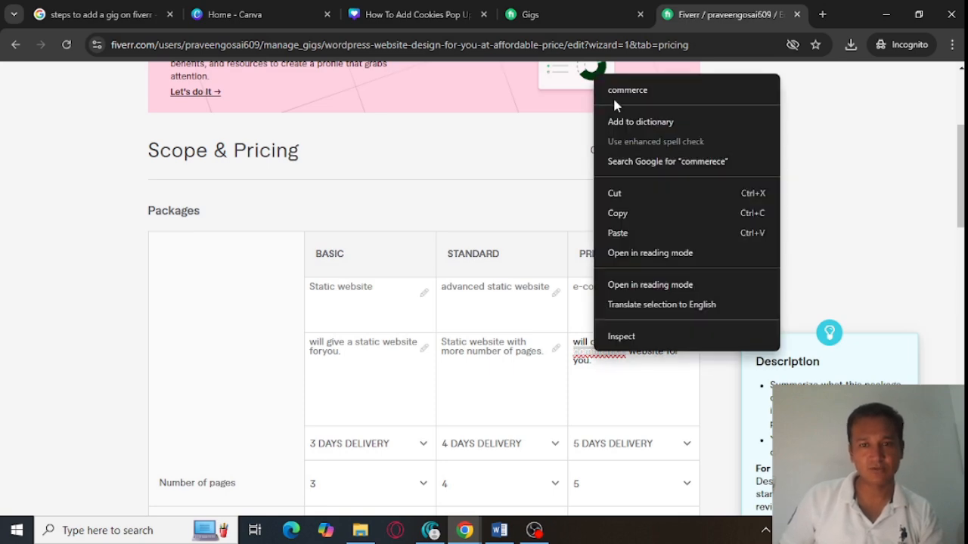
left_click(614, 92)
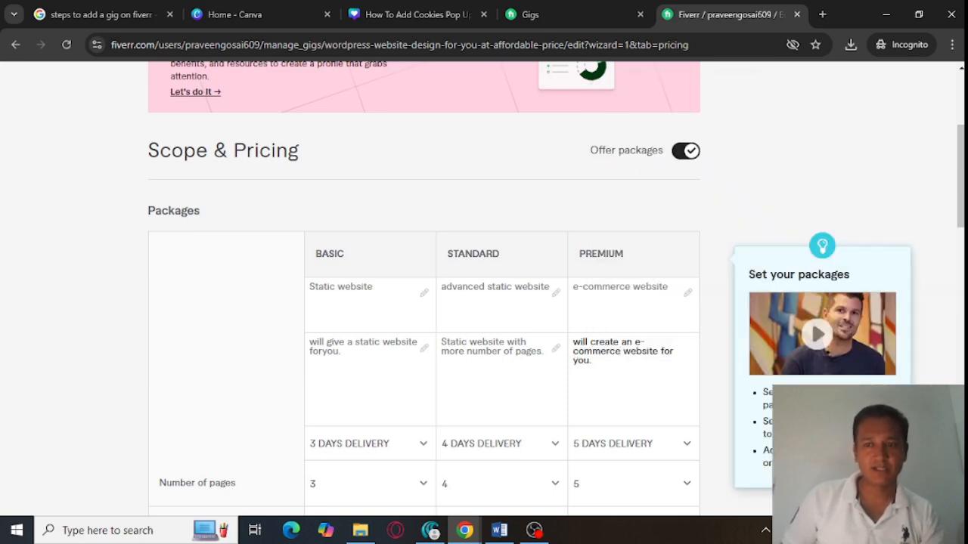
Set the package prices to $7 for Basic, $8 for Standard and $10 for Premium.
left_click_drag(960, 212, 959, 357)
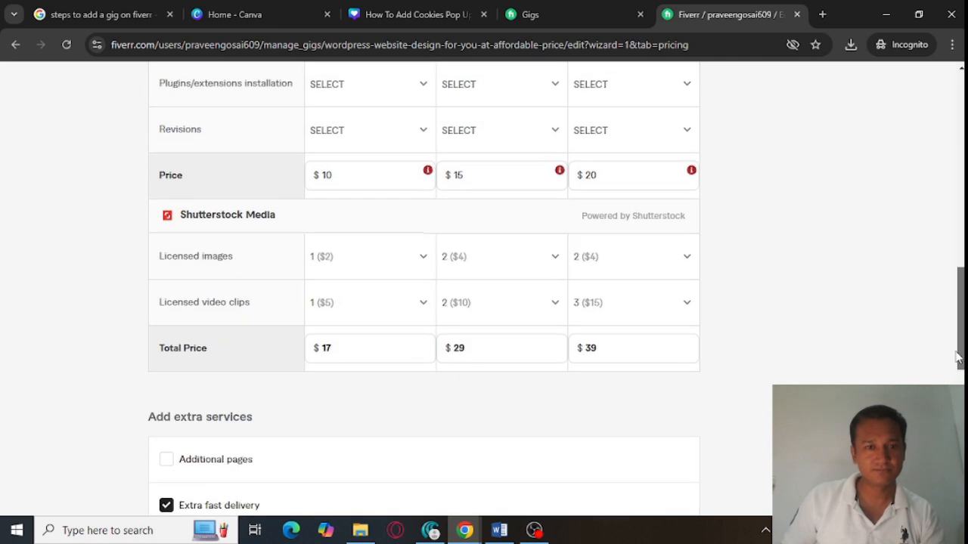
left_click(417, 173)
left_click(417, 170)
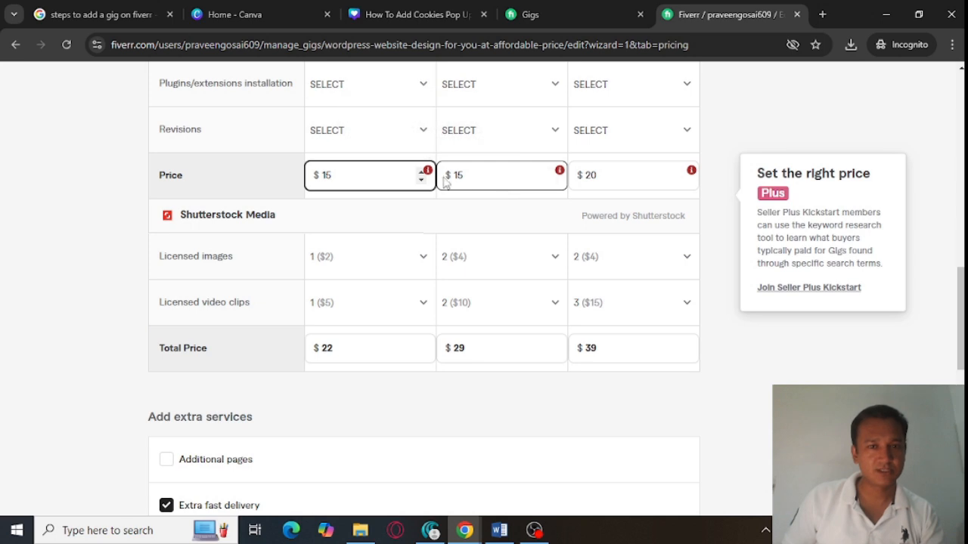
left_click_drag(362, 177, 303, 180)
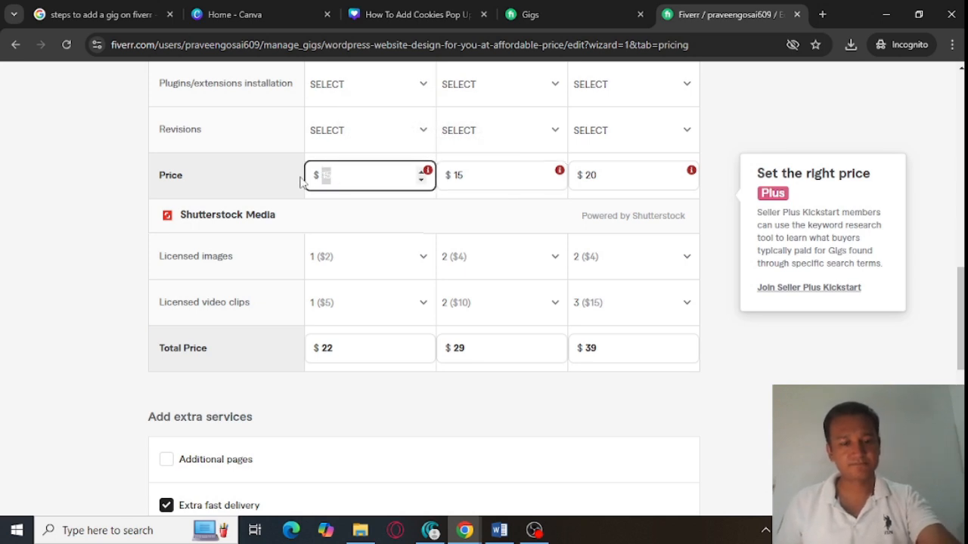
type("7")
key("Tab")
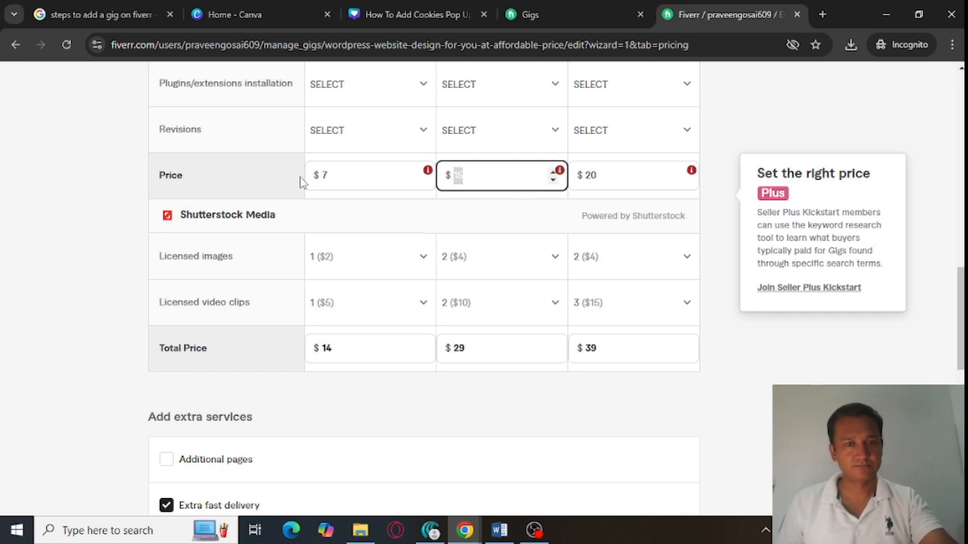
type("8")
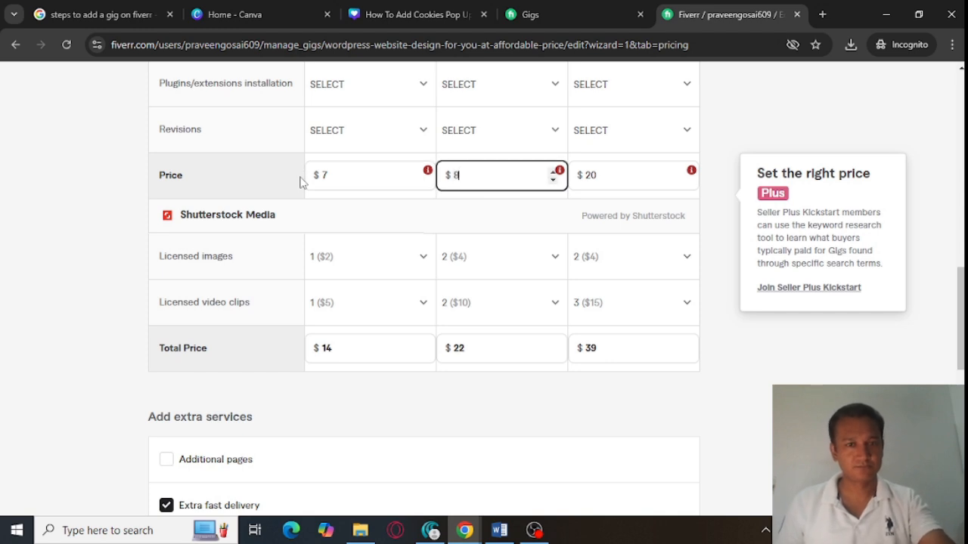
key("Tab")
key("Tab")
key("shift+Tab")
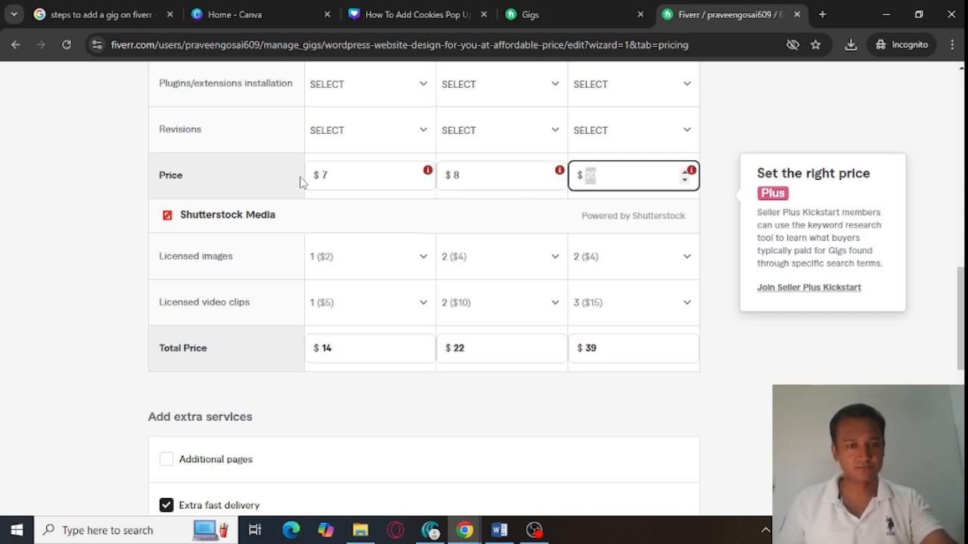
type("10")
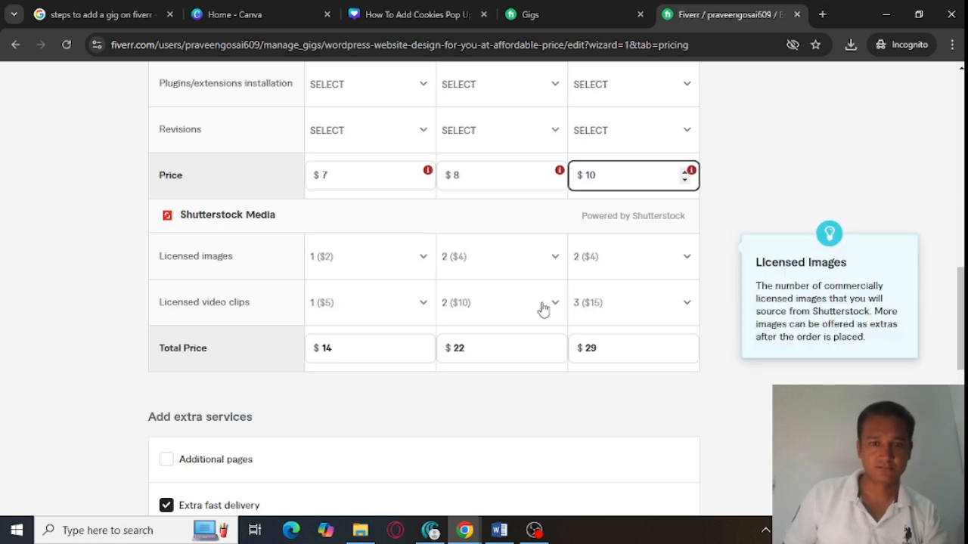
Try to save the scope and pricing and continue, without adding any extra services.
scroll(424, 287, "down", 5)
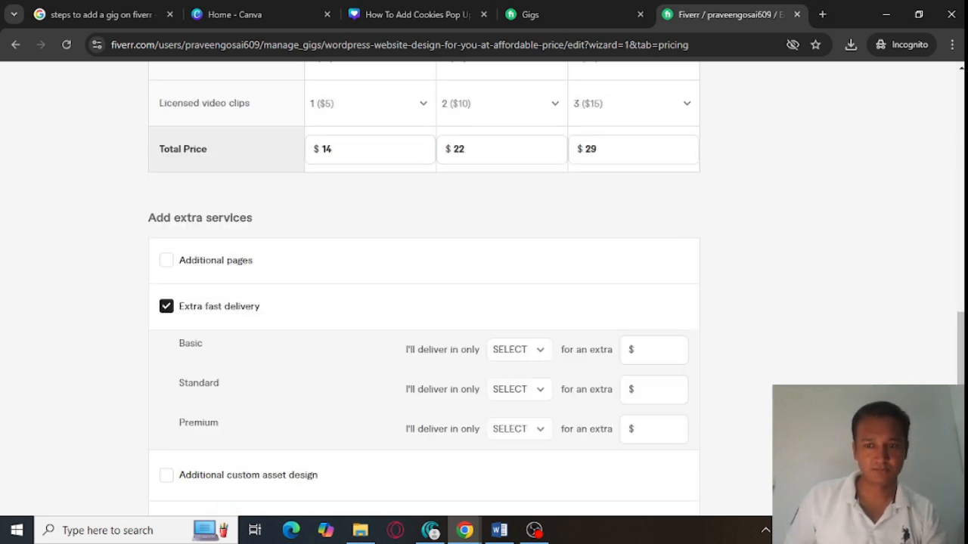
scroll(423, 287, "down", 2)
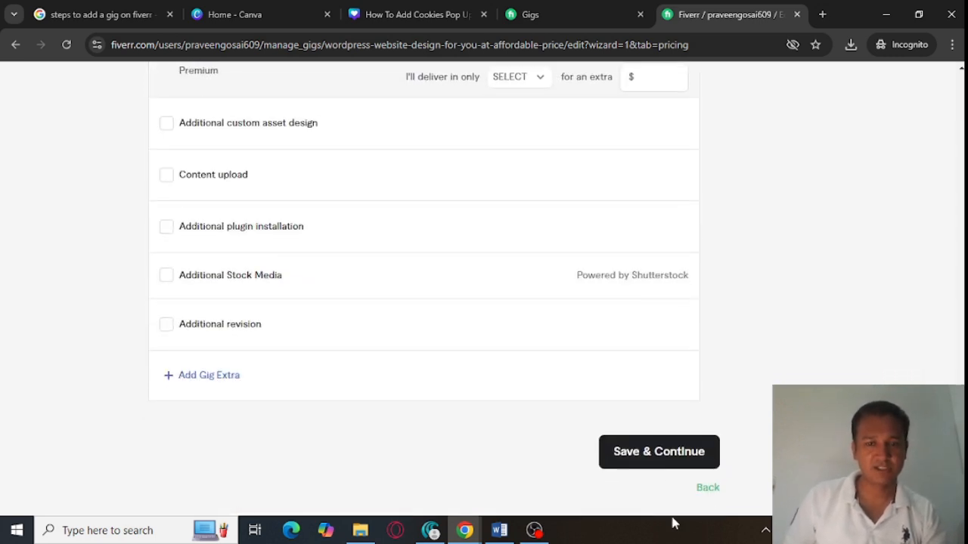
left_click(659, 452)
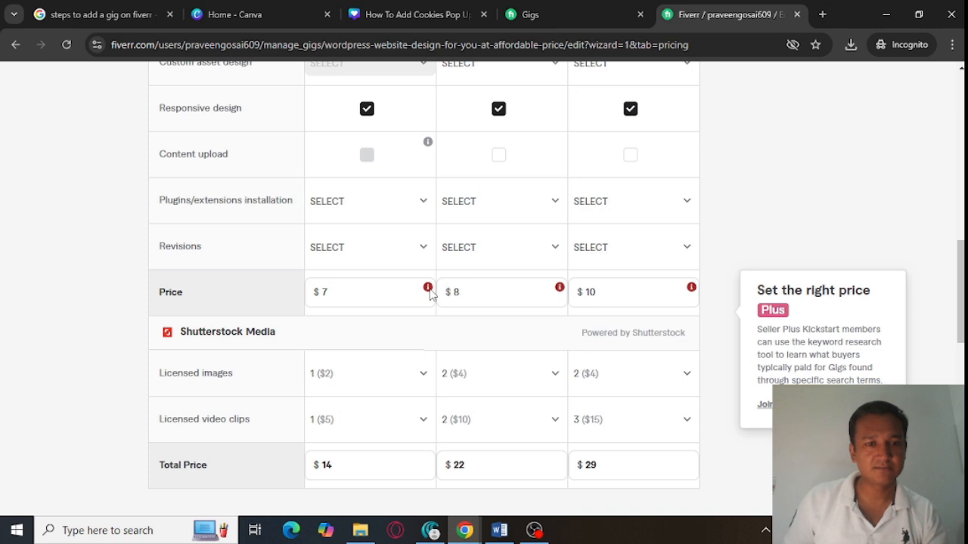
Check the price requirements for the Basic and Standard packages and set all three package prices to $5.
mouse_move(431, 295)
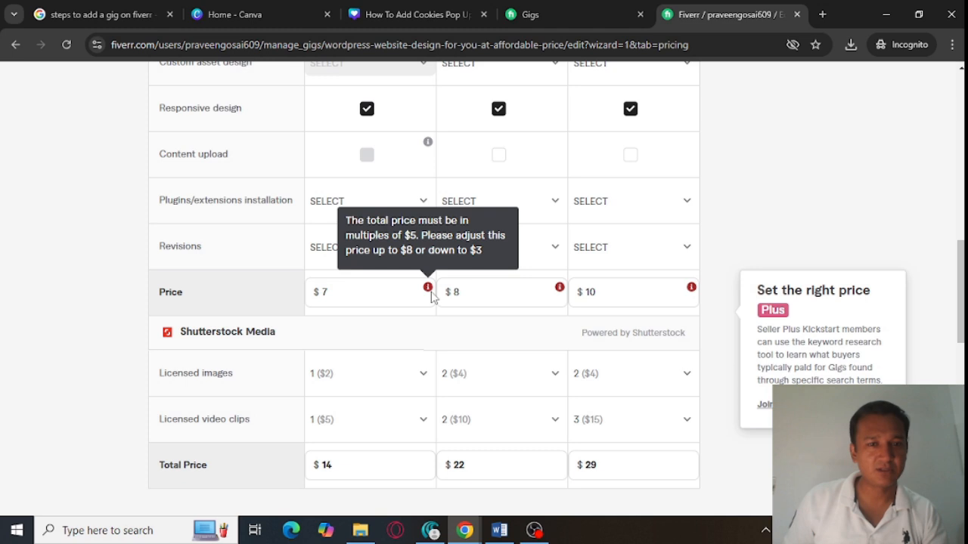
left_click(326, 293)
key("BackSpace")
type("5")
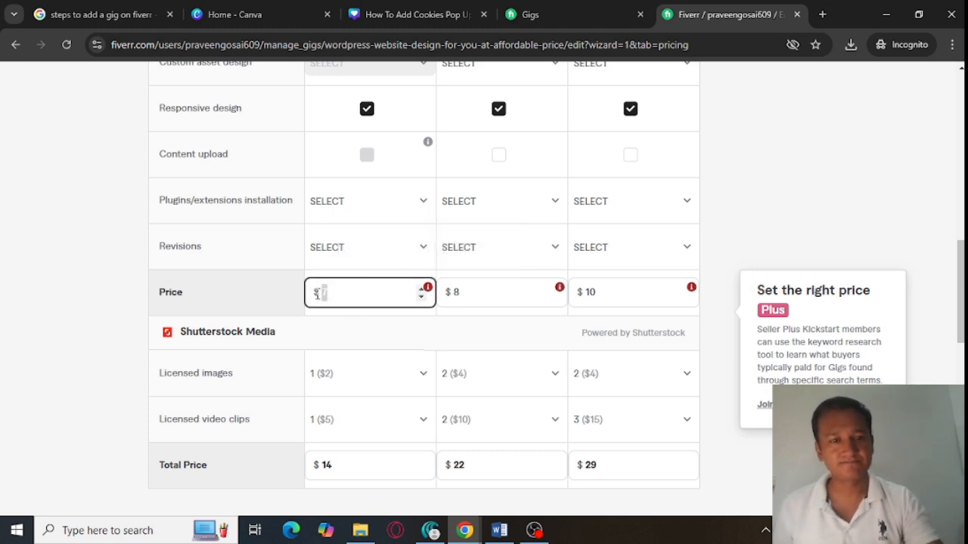
left_click(560, 291)
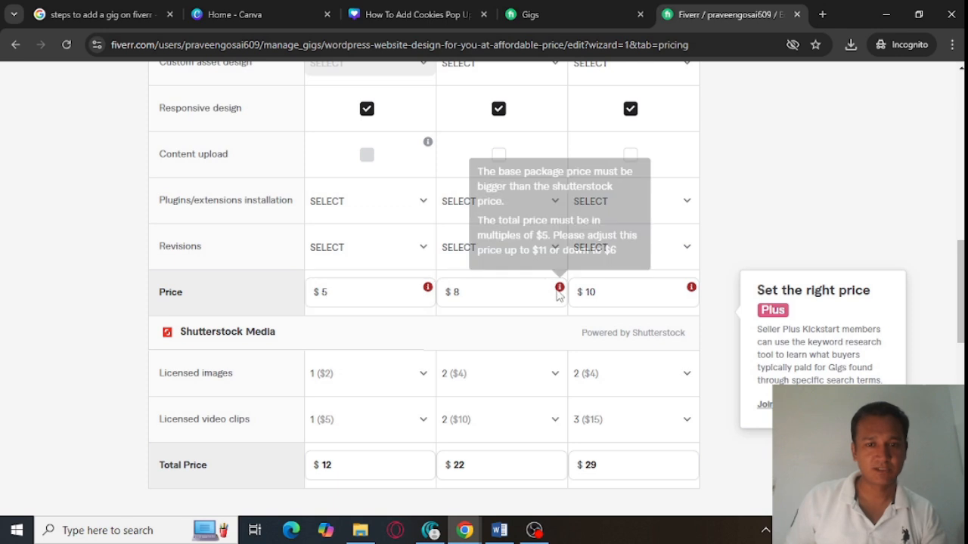
mouse_move(561, 288)
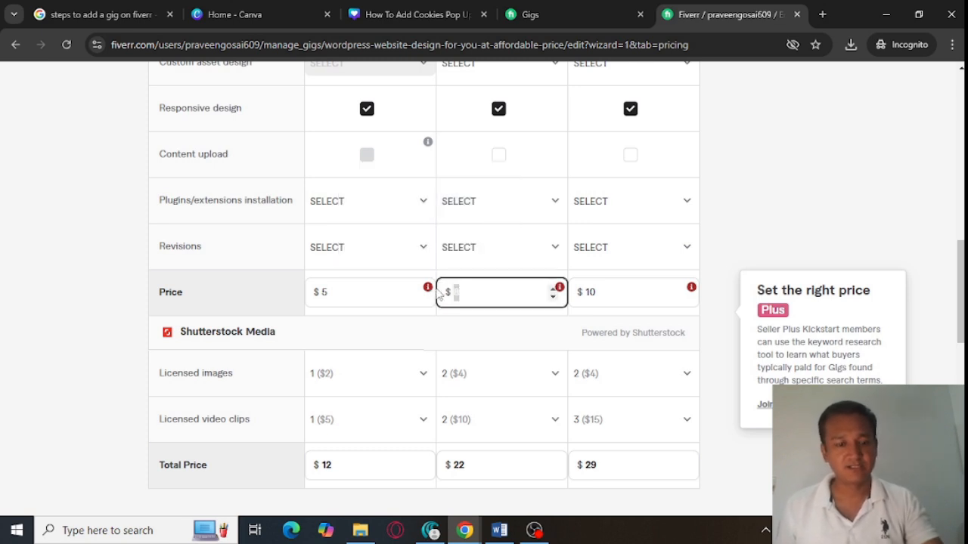
type("5")
key("Tab")
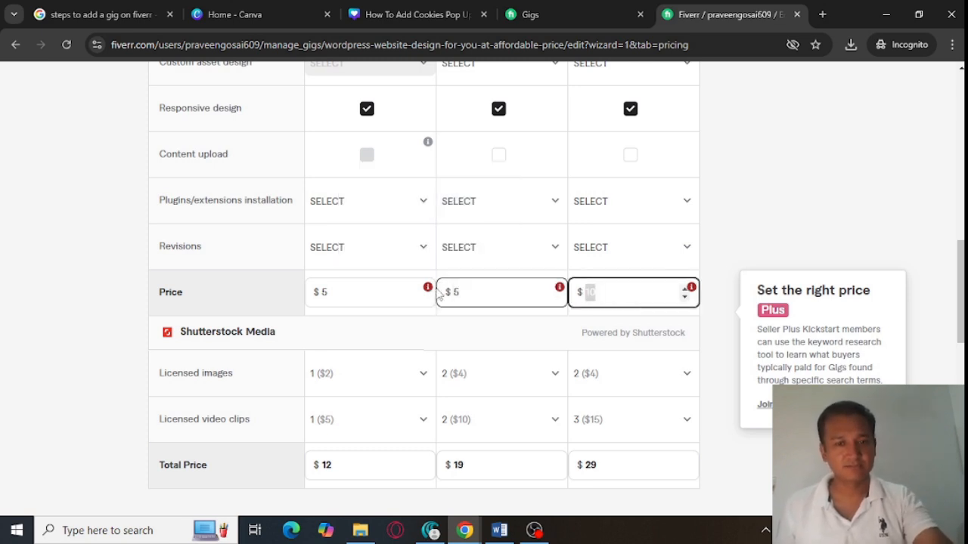
type("5")
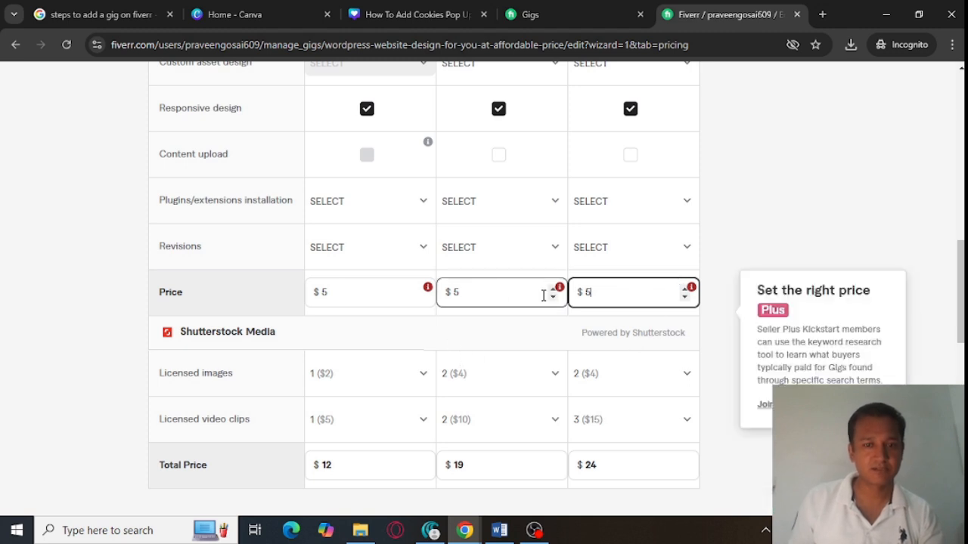
Set the Standard price to $7 and the Premium price to $8, and try to save the pricing.
left_click(476, 291)
double_click(454, 292)
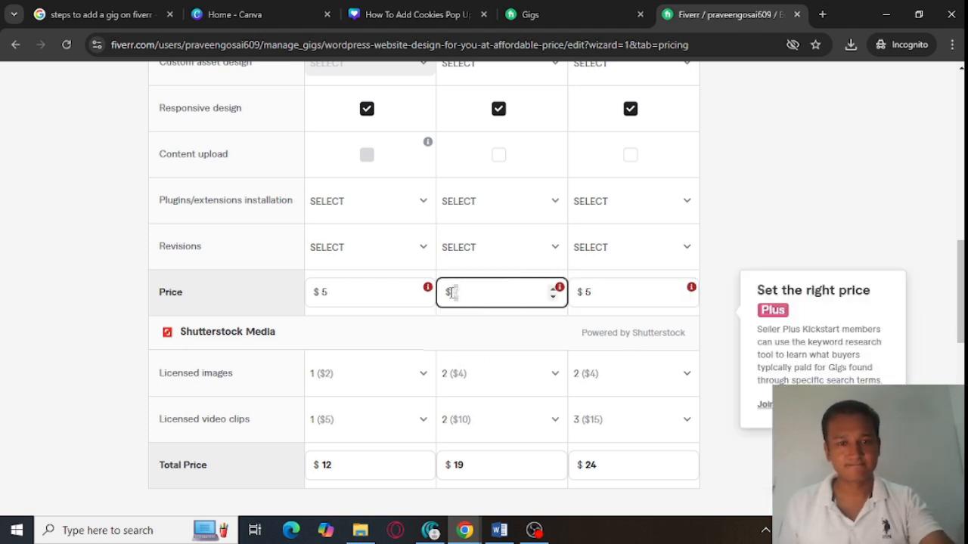
type("7")
key("Tab")
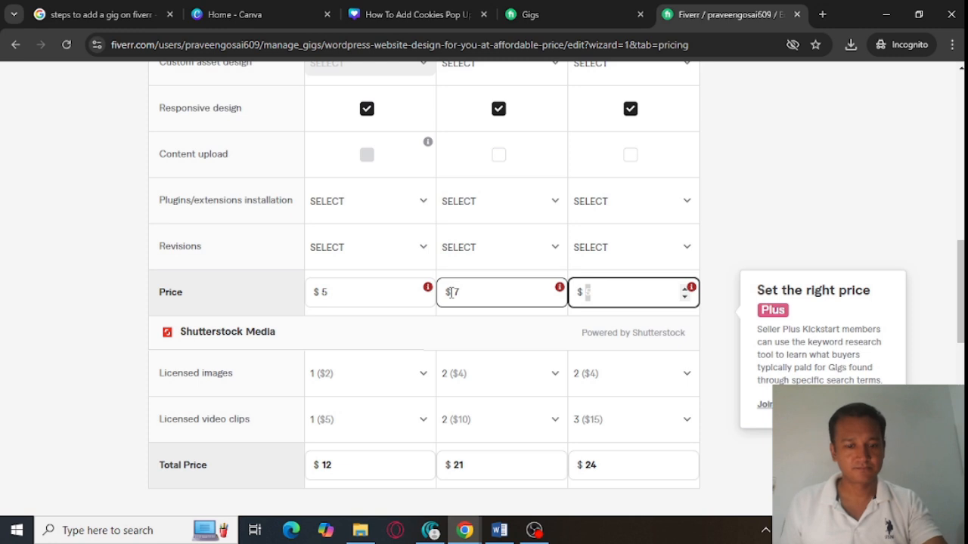
type("8")
key("Tab")
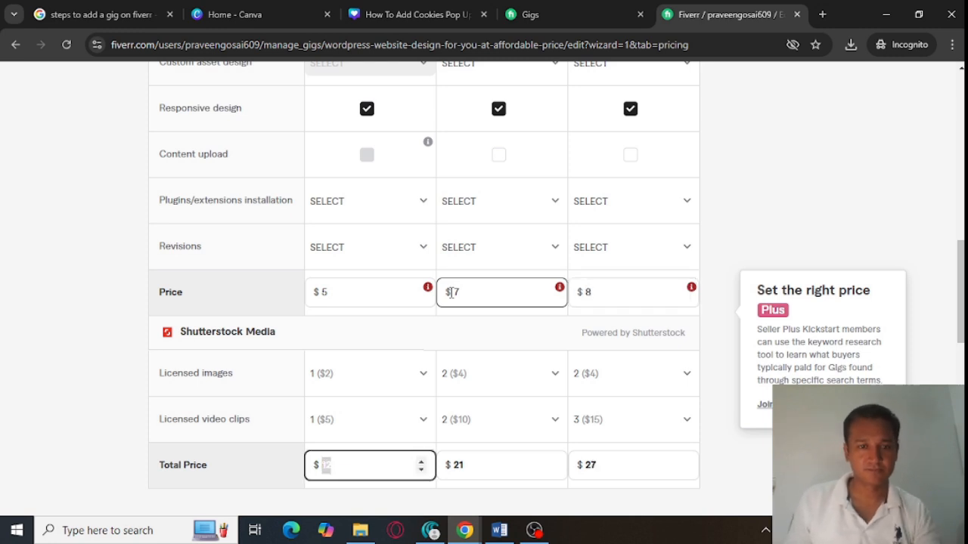
scroll(423, 288, "down", 8)
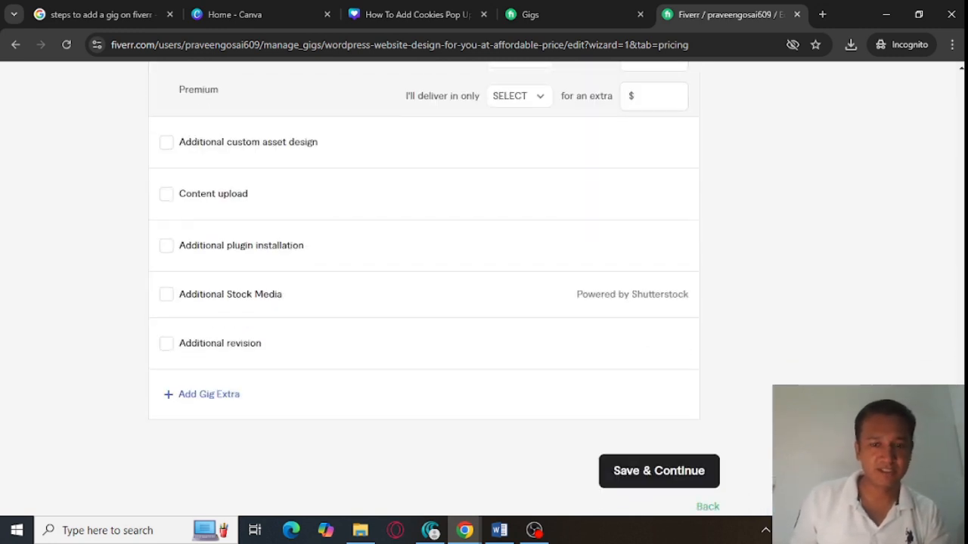
left_click(658, 471)
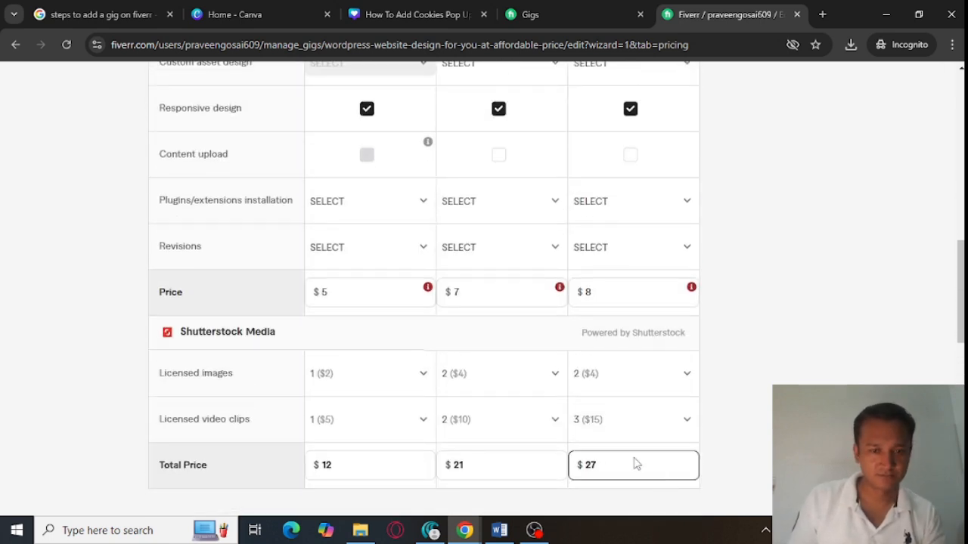
Check the Basic package's price requirement and set its price to $3.
mouse_move(428, 292)
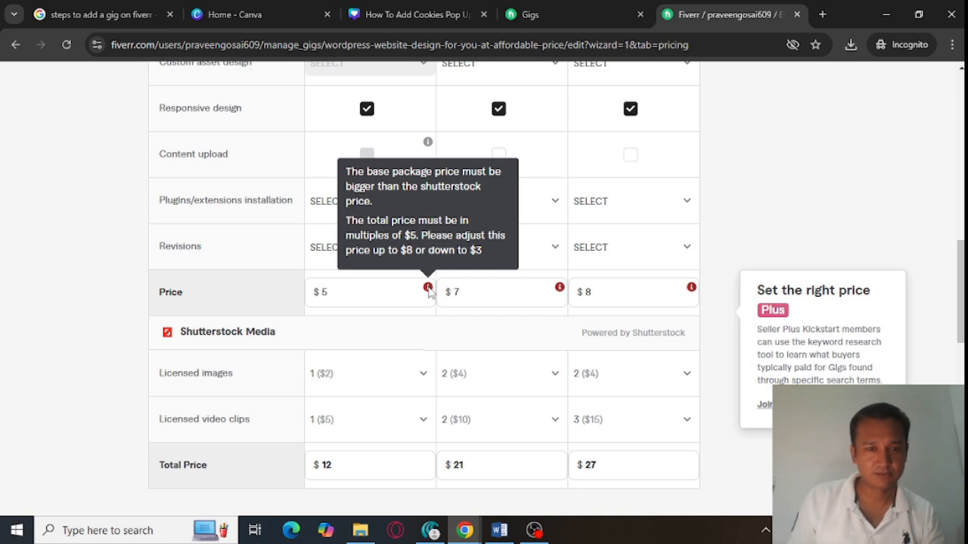
left_click(362, 296)
double_click(363, 296)
key("BackSpace")
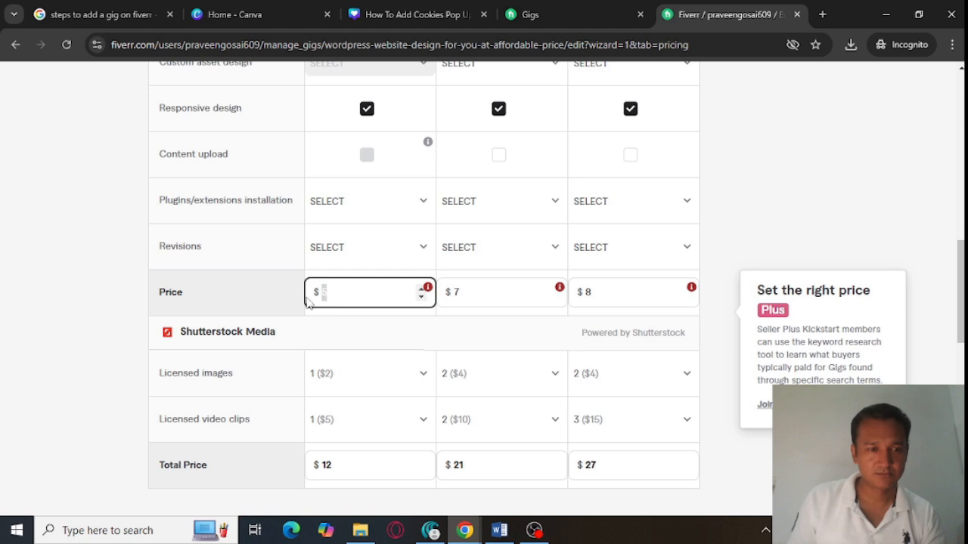
type("3")
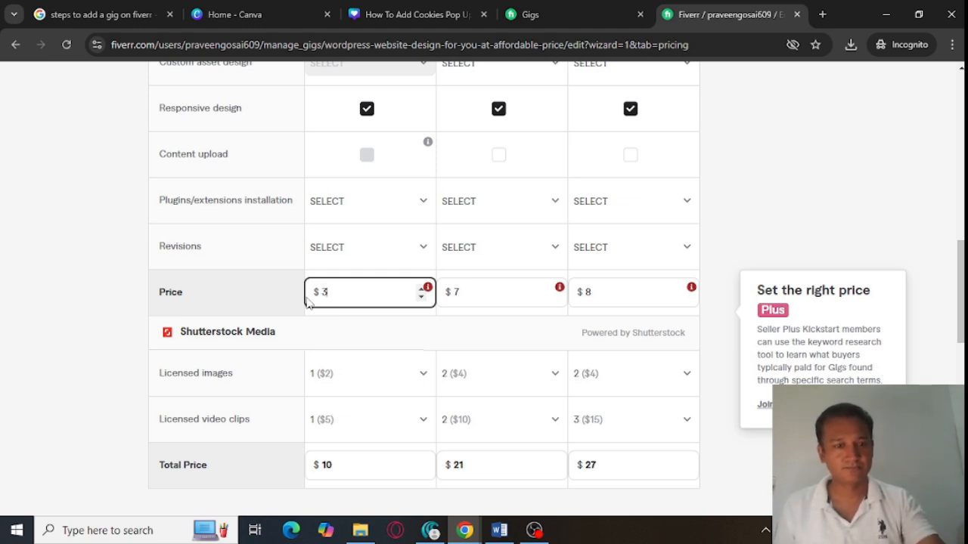
key("Tab")
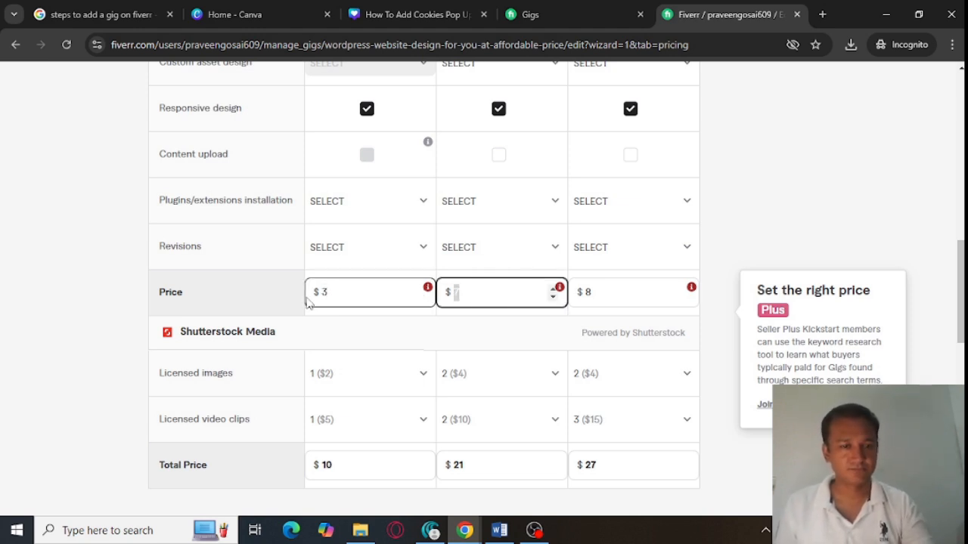
Set the Basic package's price to $8.
left_click_drag(338, 290, 309, 295)
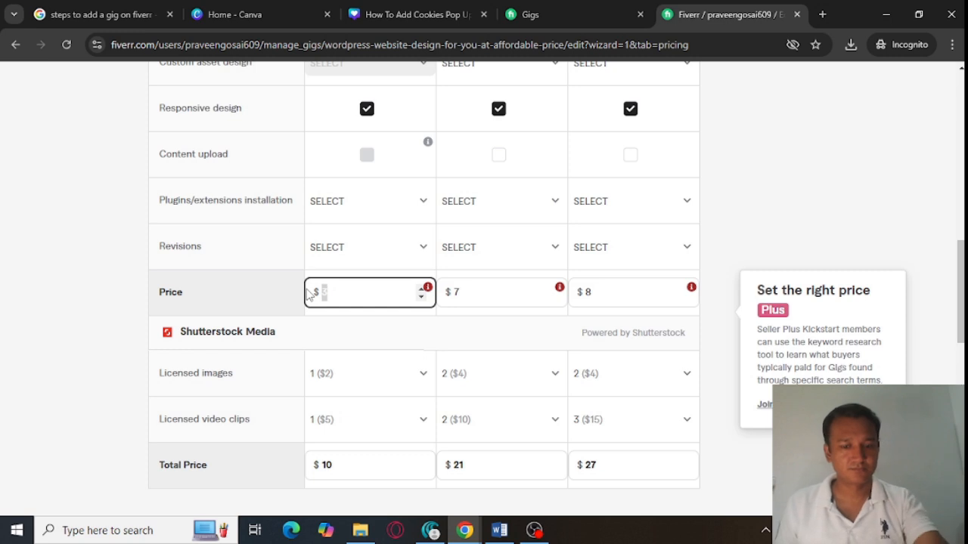
type("8")
key("Tab")
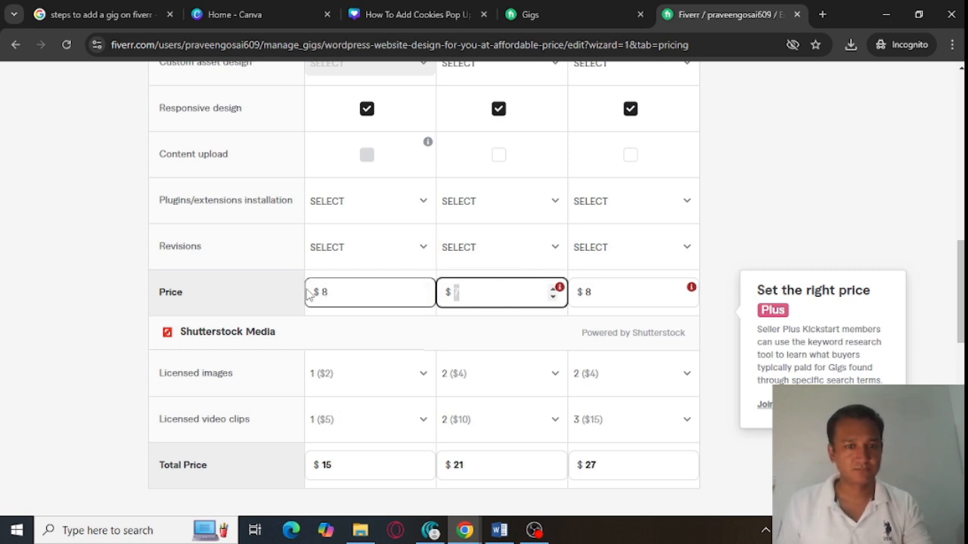
Try Standard package prices of $8, $12, $10 and $3.
type("8")
key("Tab")
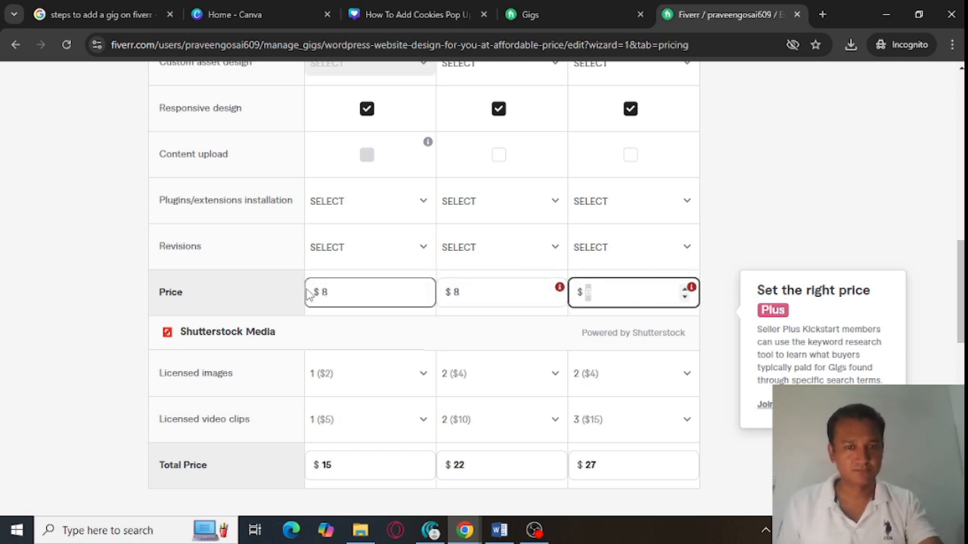
key("shift+Tab")
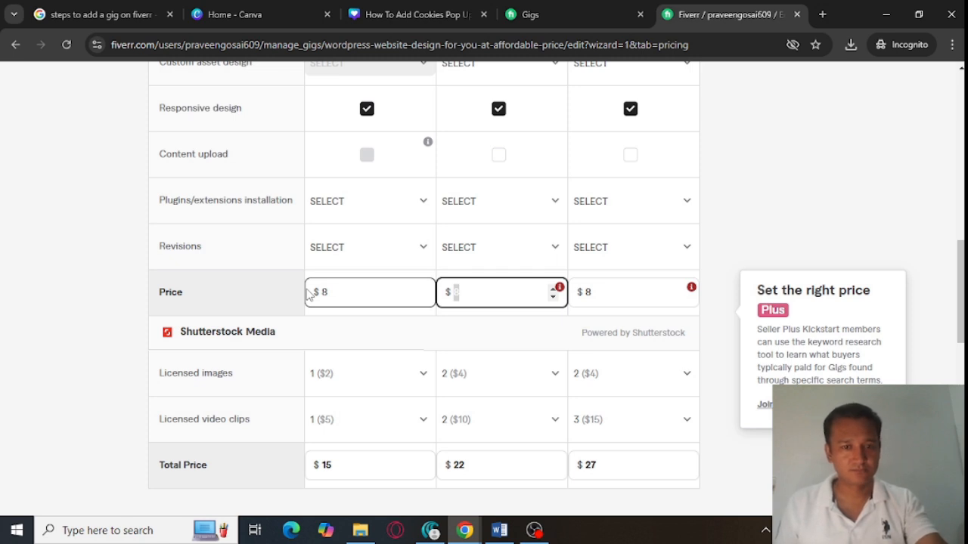
type("12")
key("Tab")
key("shift+Tab")
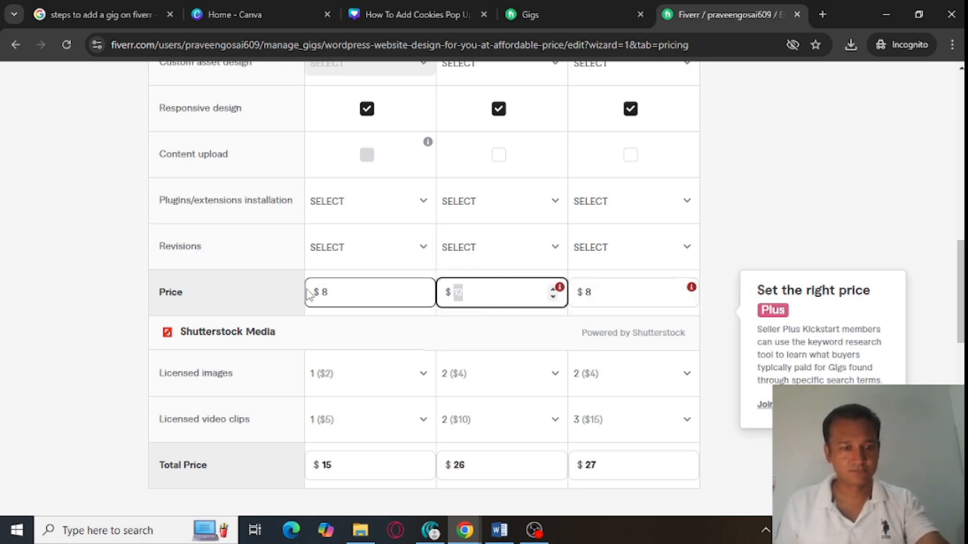
type("10")
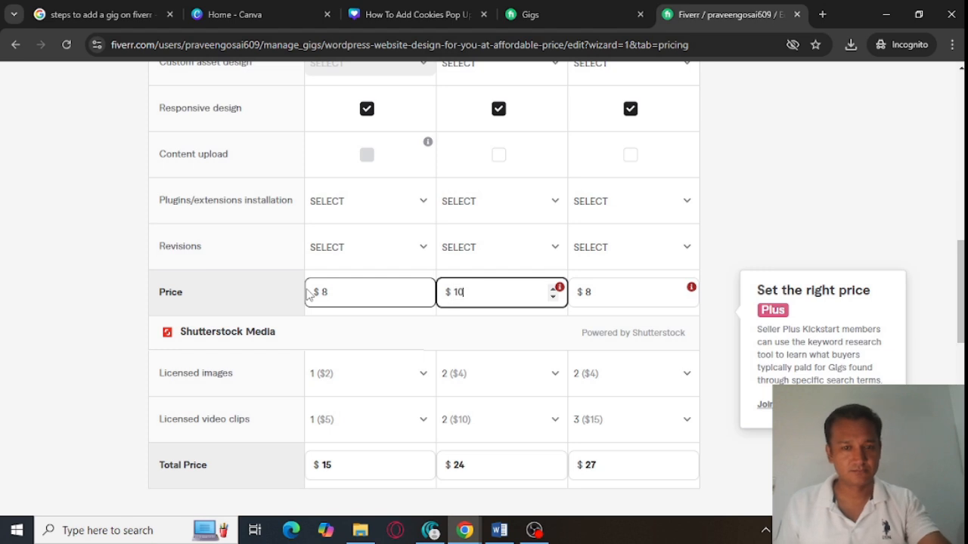
key("Tab")
key("shift+Tab")
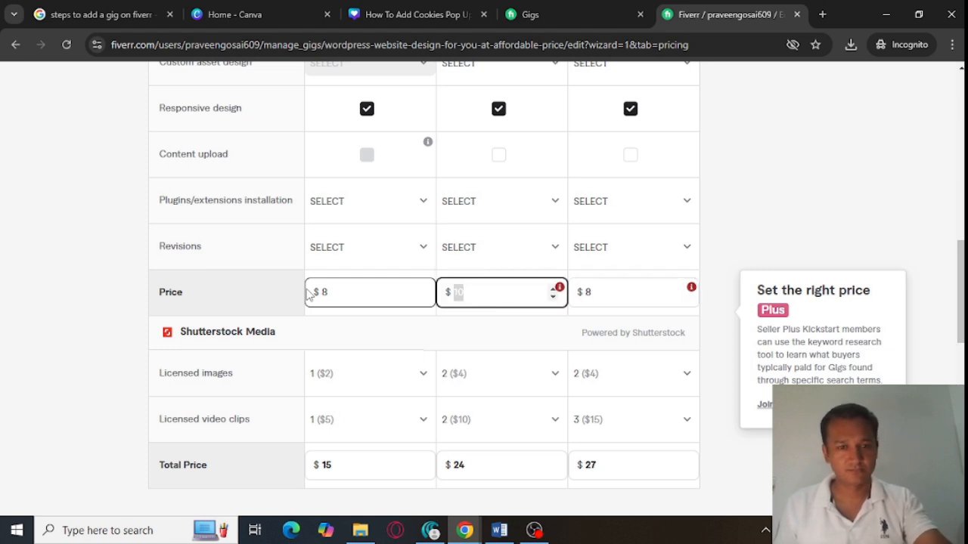
type("3")
key("Tab")
key("shift+Tab")
key("shift+Tab")
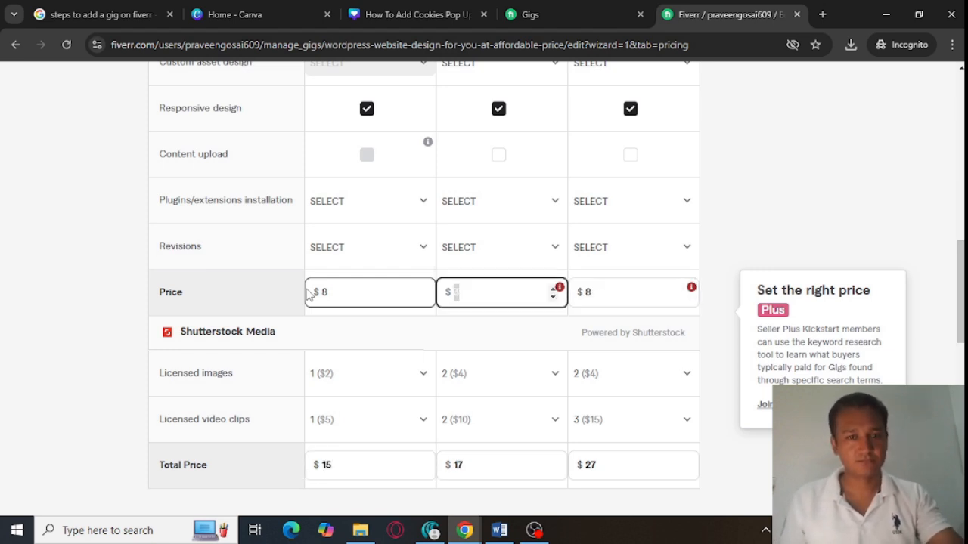
Try Standard package prices of $9, $7, $18 and $15.
type("9")
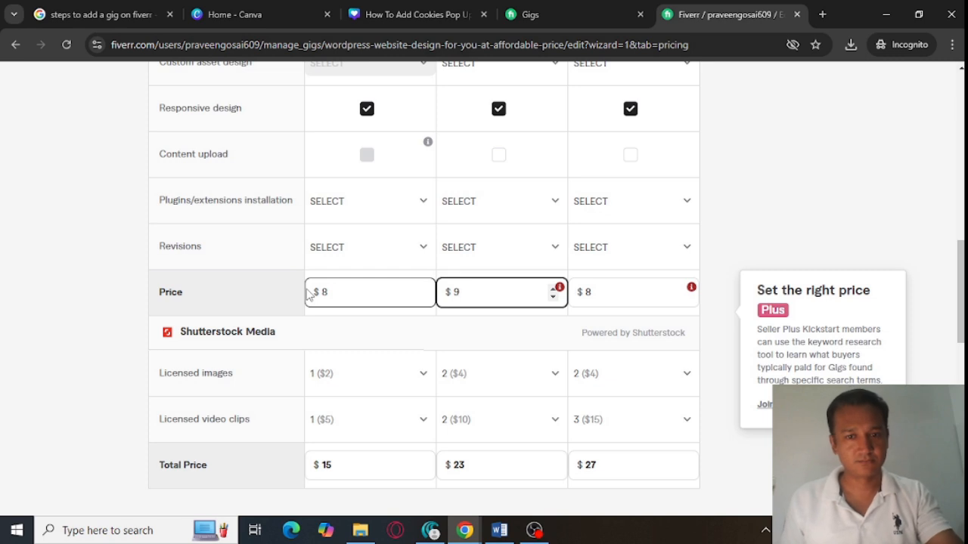
key("Tab")
key("shift+Tab")
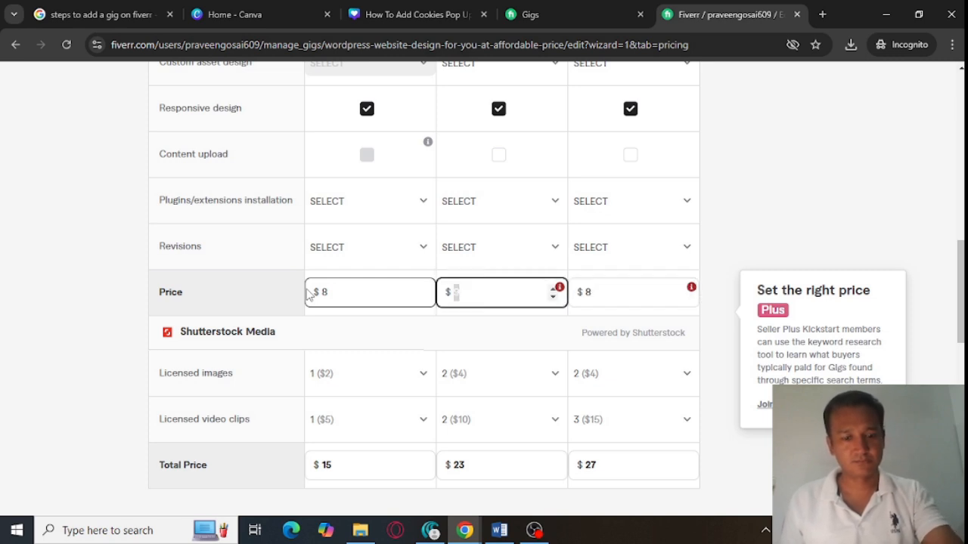
type("7")
key("Tab")
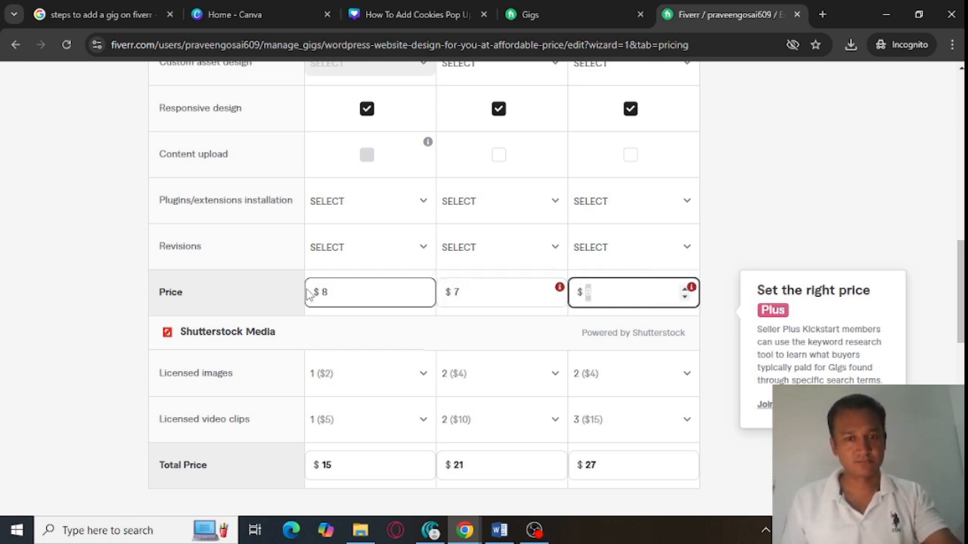
key("shift+Tab")
type("1")
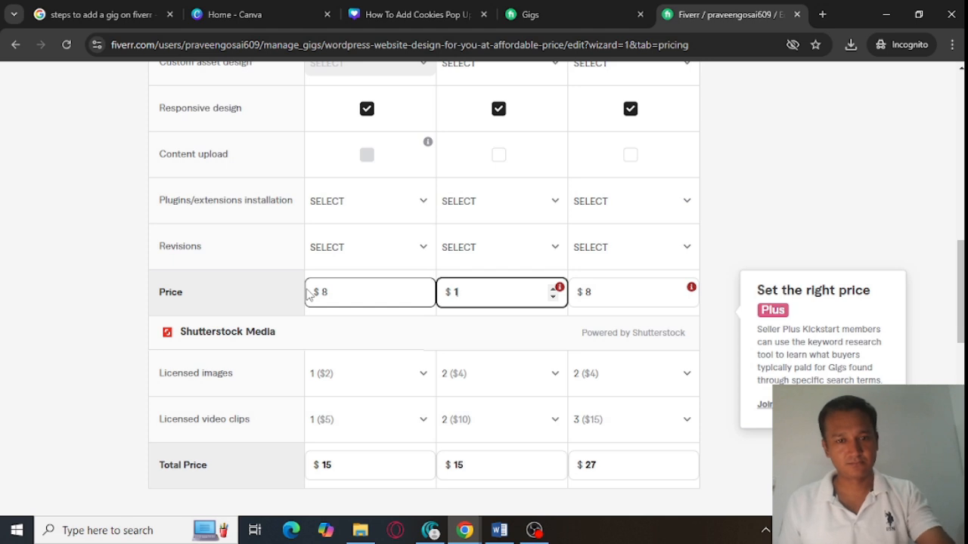
type("8")
key("Tab")
key("shift+Tab")
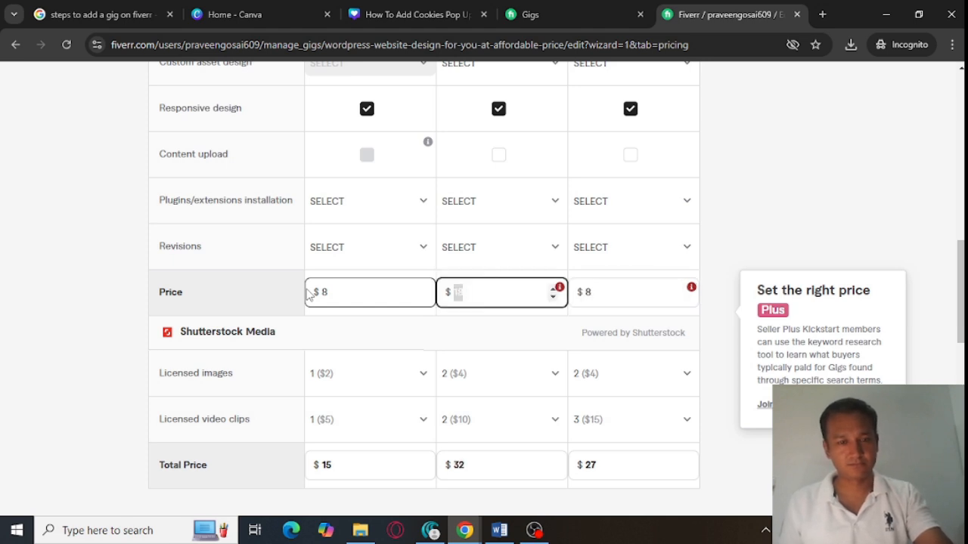
type("15")
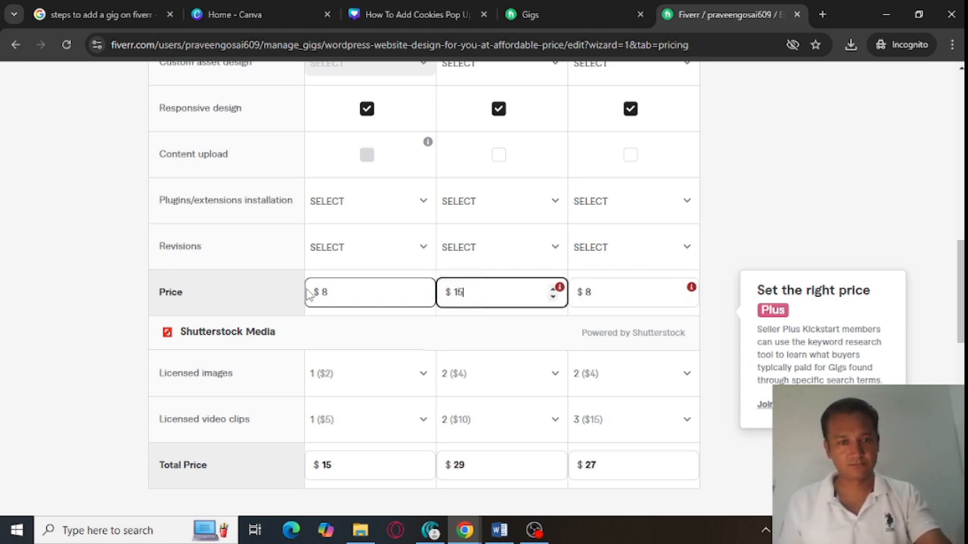
key("Tab")
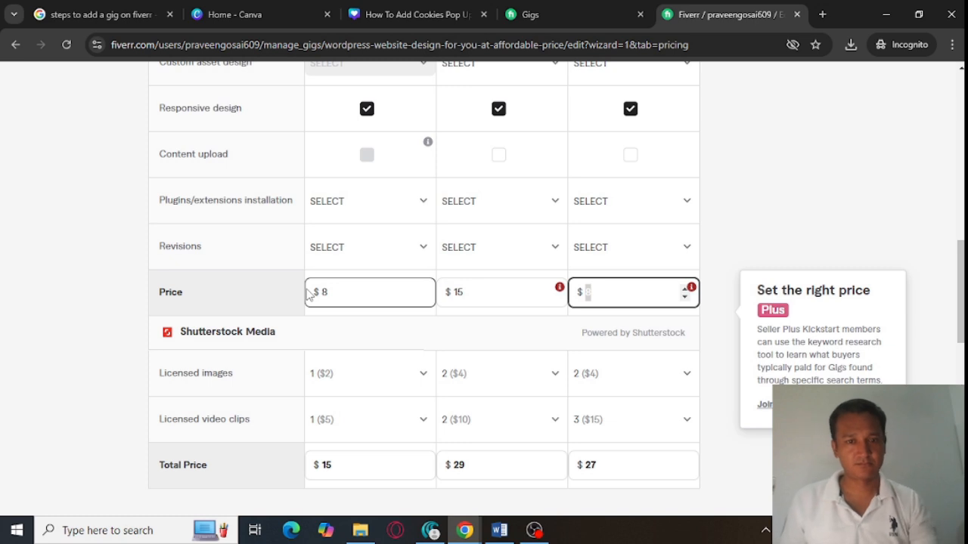
Check the Standard package's price requirement and set its price to $11.
left_click(560, 292)
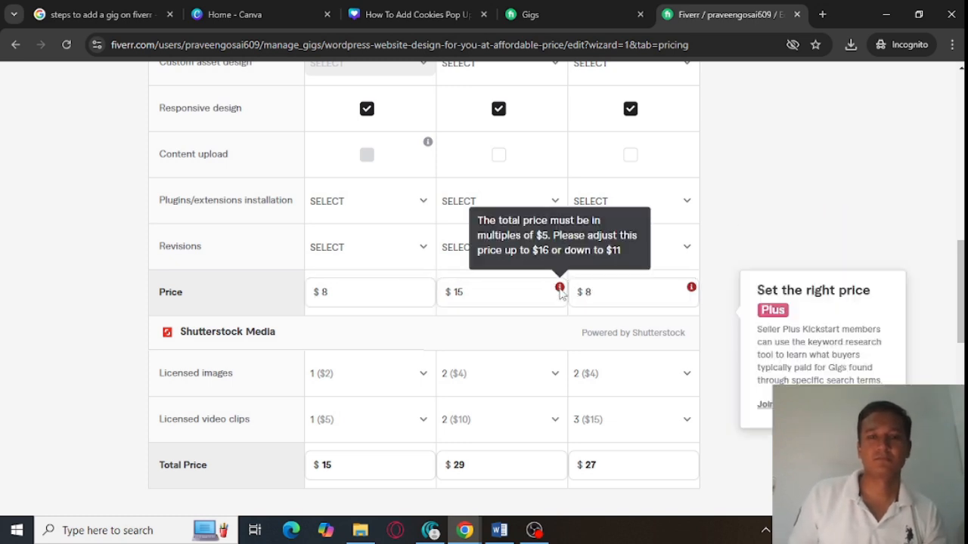
double_click(494, 292)
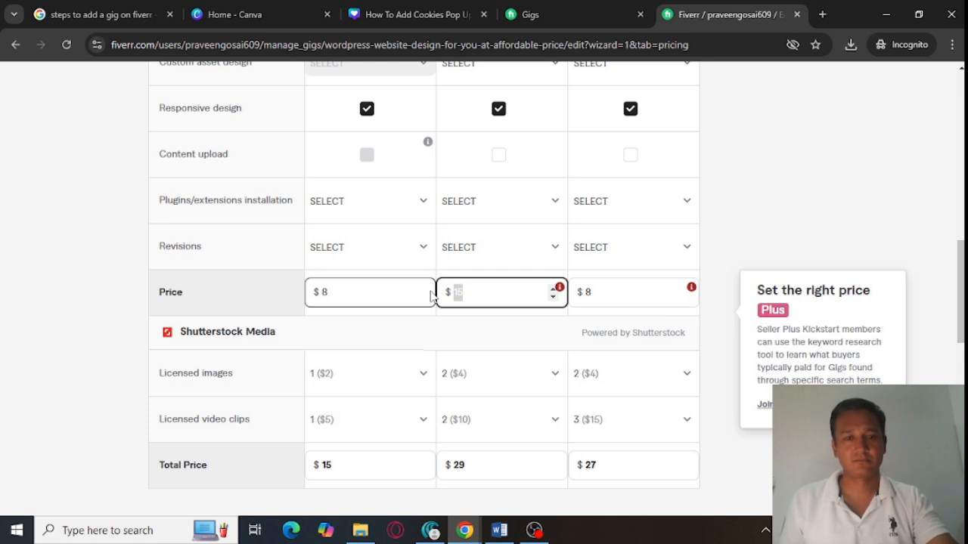
type("11")
key("Tab")
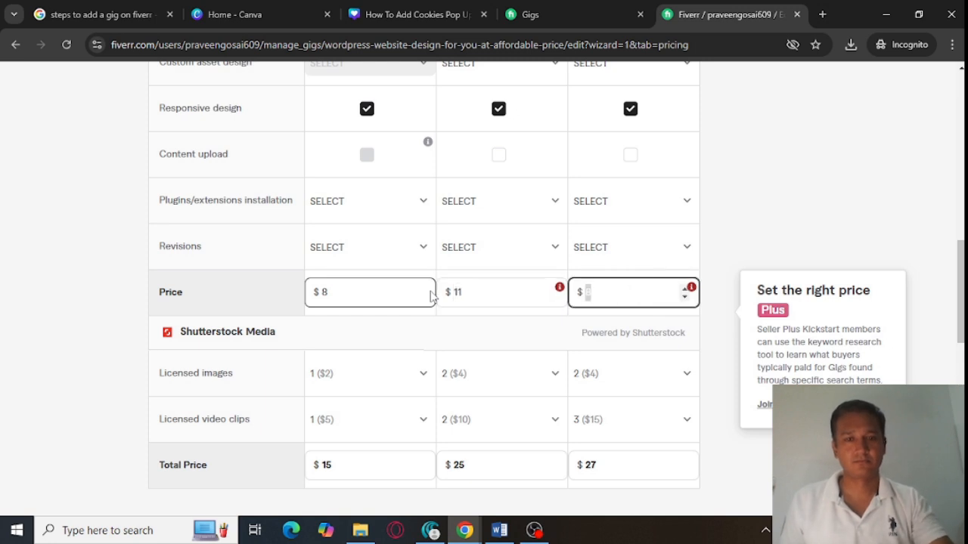
Set the Standard package's price to $16.
double_click(492, 291)
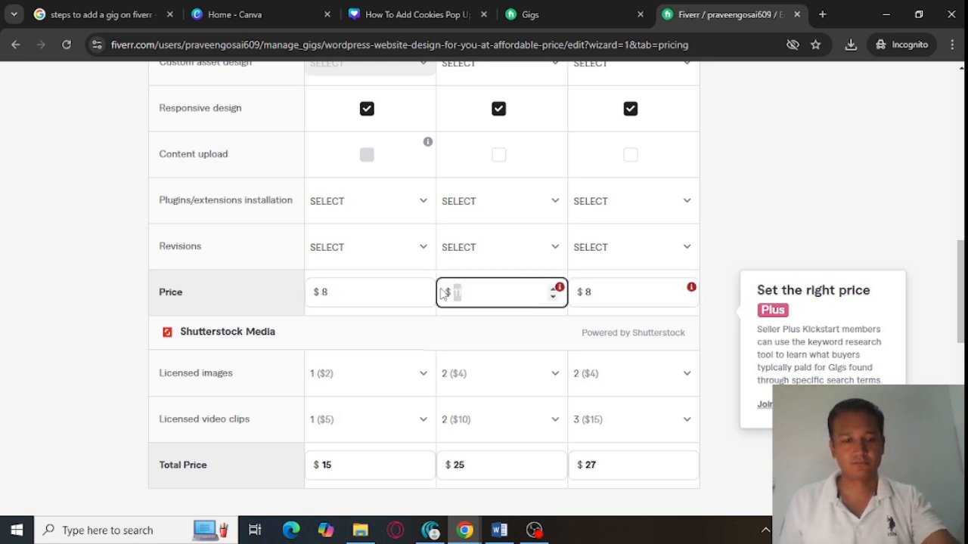
type("16")
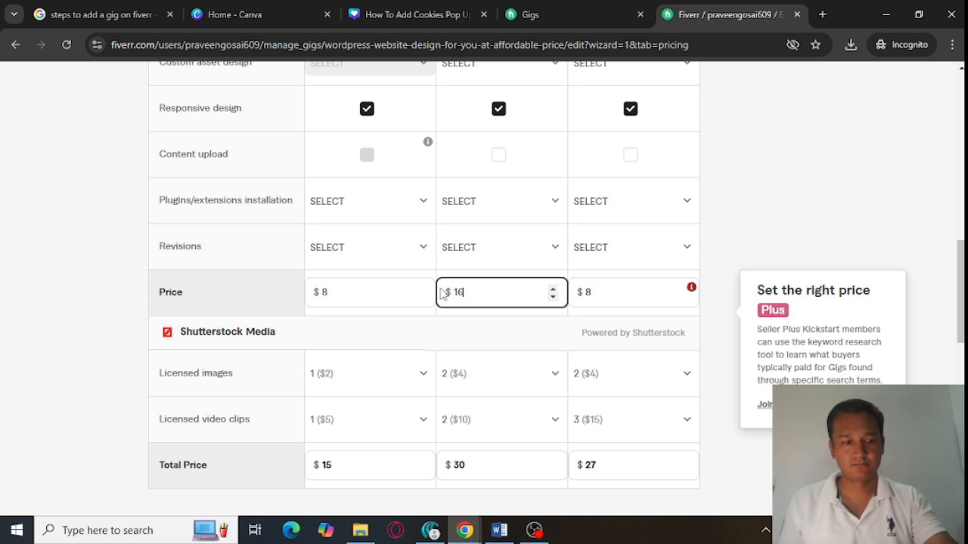
key("Tab")
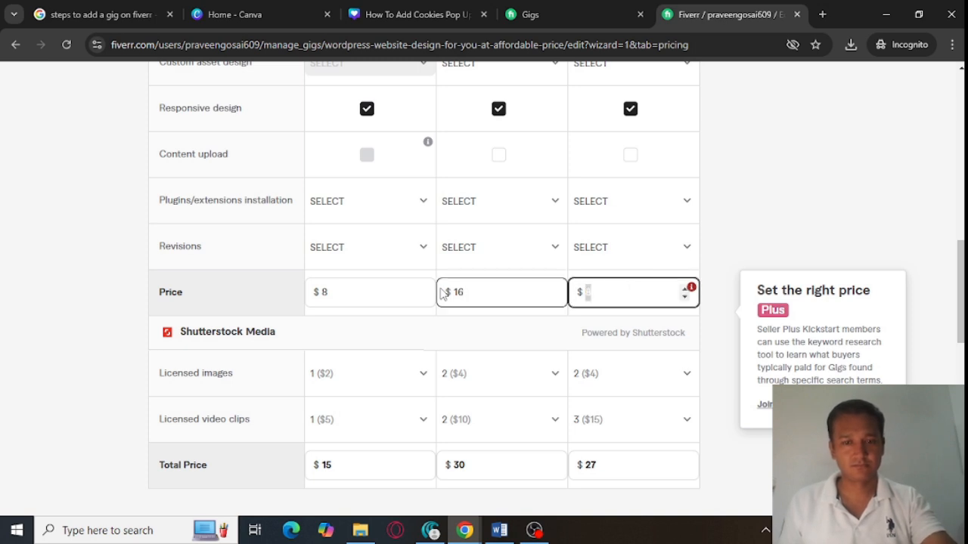
Set the Premium package's price to $24 and check its price requirement.
type("24")
key("Tab")
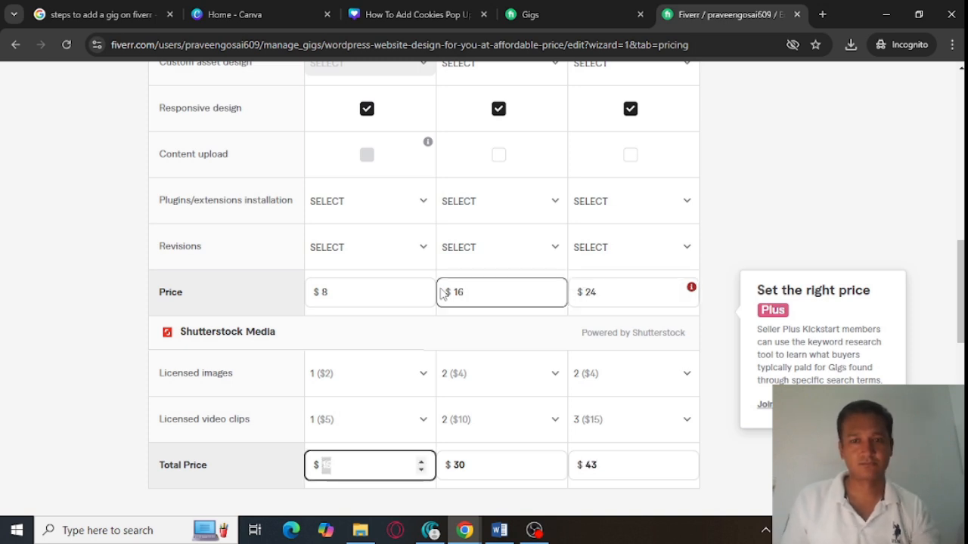
left_click(694, 290)
left_click(692, 291)
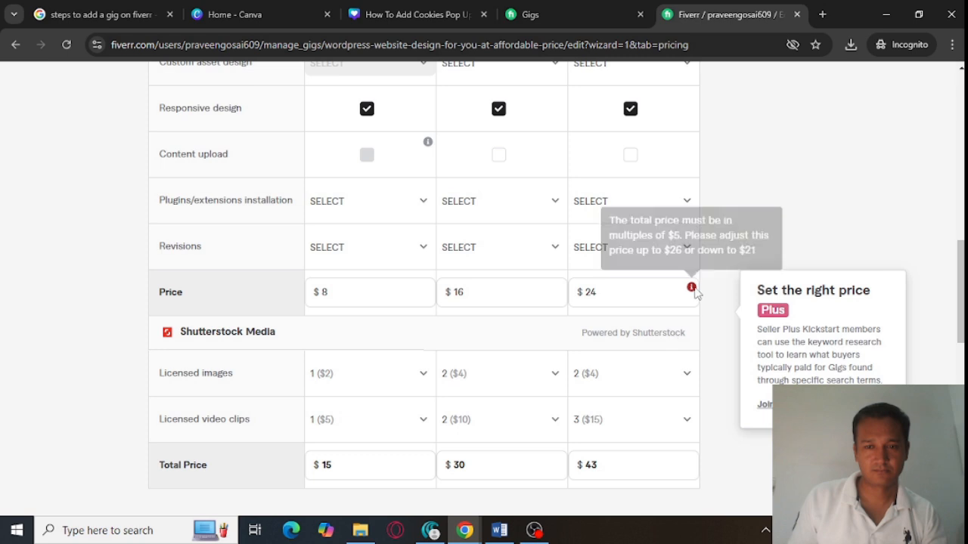
mouse_move(693, 291)
Set the Premium package's price to $26, and save the pricing to continue to the gig's description.
left_click(632, 291)
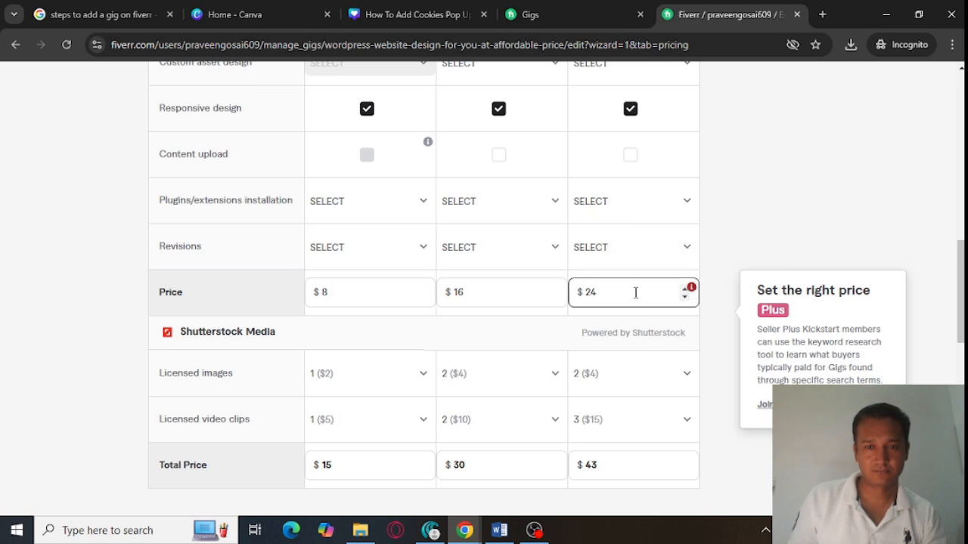
left_click_drag(600, 292, 581, 296)
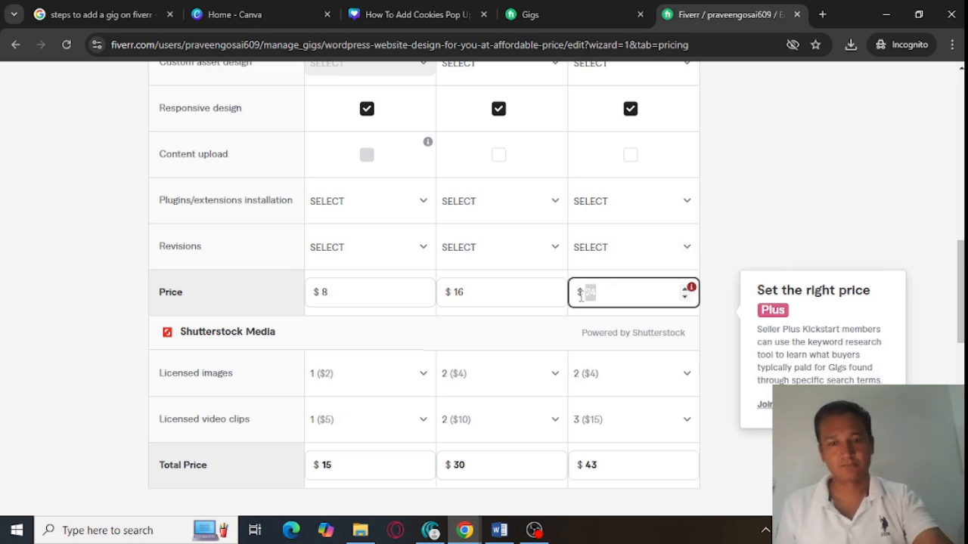
type("26")
key("Tab")
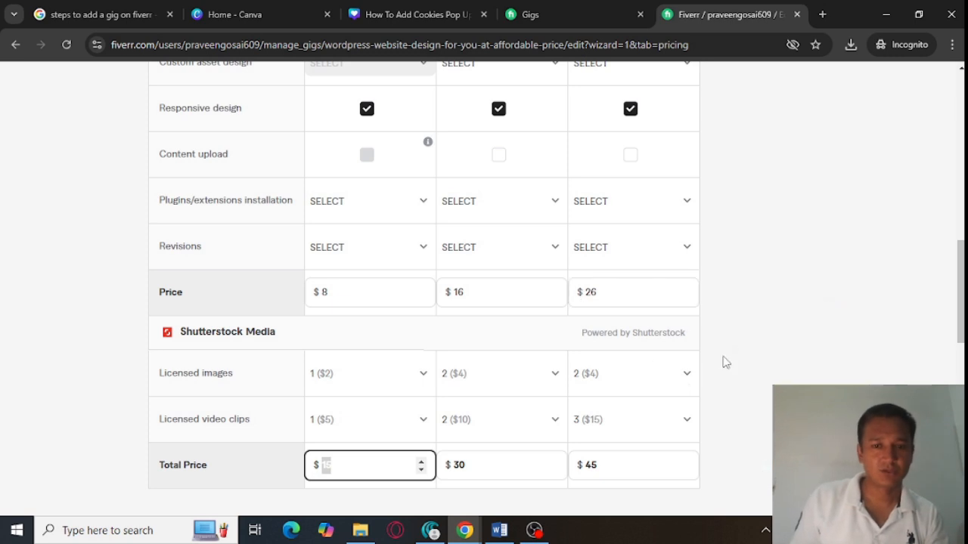
scroll(724, 360, "down", 6)
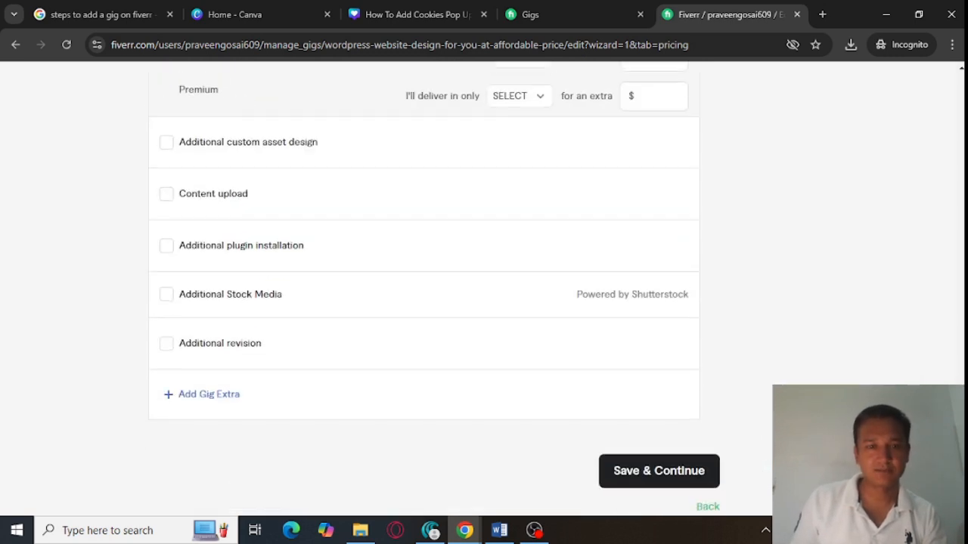
left_click(684, 469)
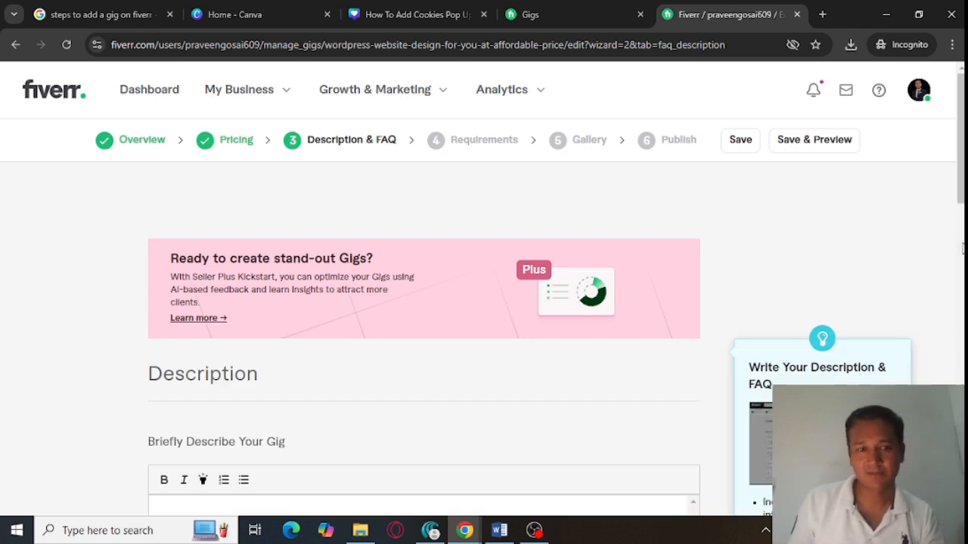
left_click_drag(961, 170, 962, 173)
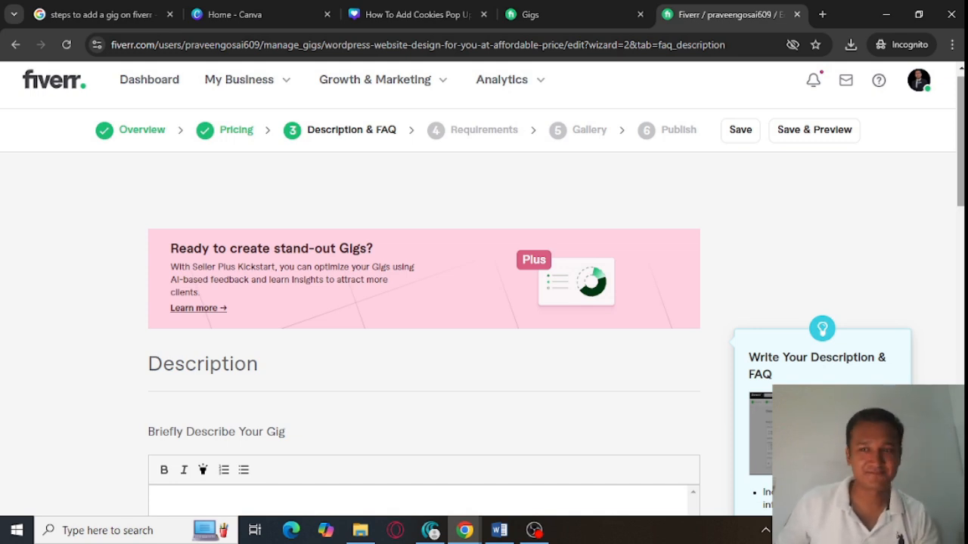
left_click_drag(960, 141, 960, 213)
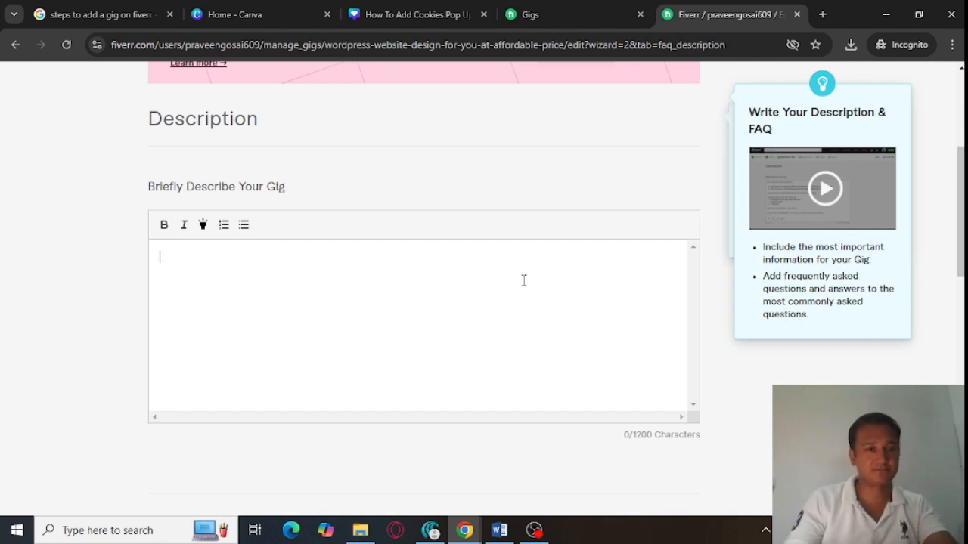
type("a WEB")
key("BackSpace")
key("BackSpace")
key("BackSpace")
key("BackSpace")
key("BackSpace")
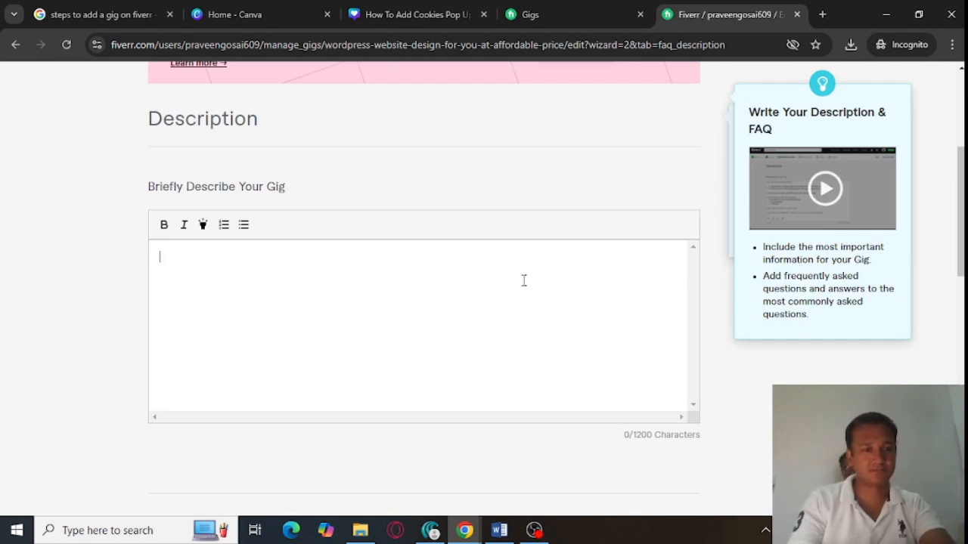
type("WEB")
key("BackSpace")
key("BackSpace")
key("BackSpace")
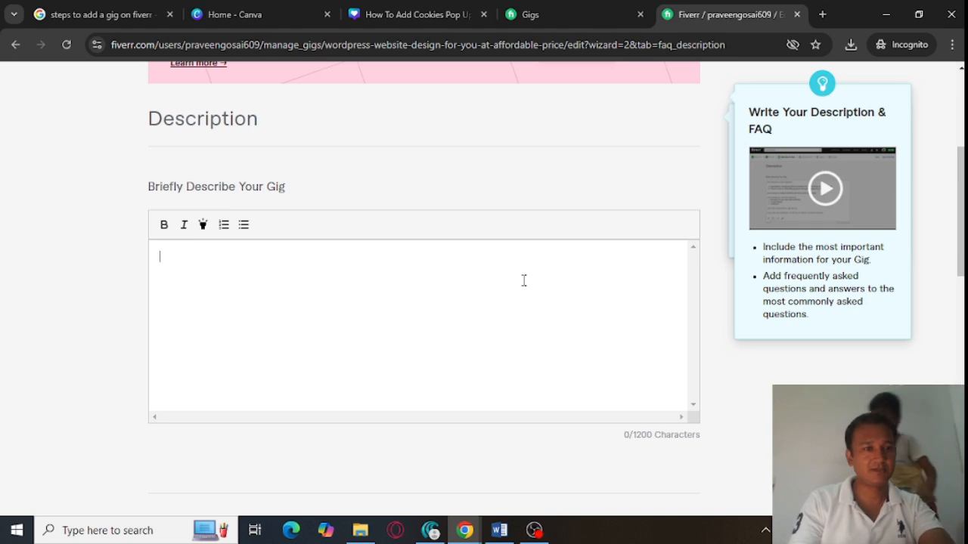
type("WEB")
key("BackSpace")
key("BackSpace")
key("BackSpace")
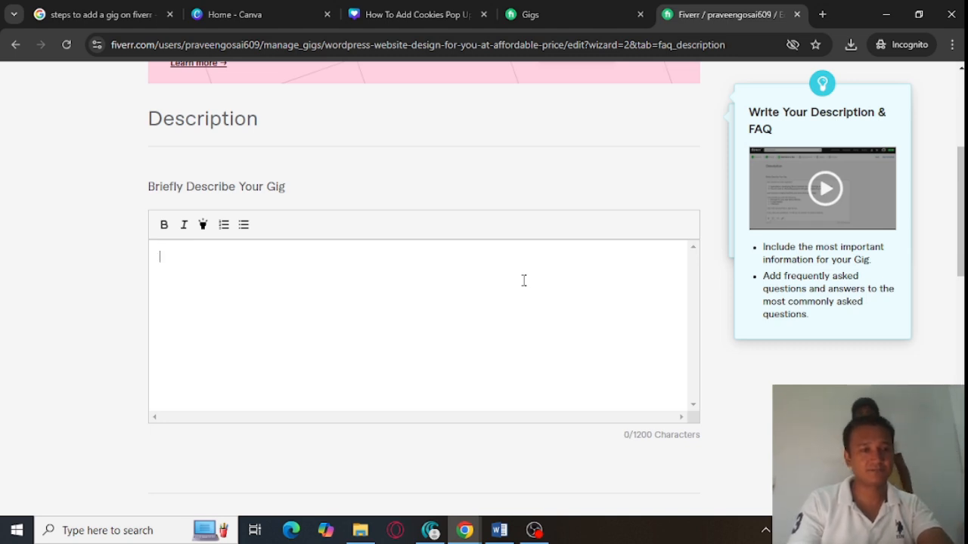
type("bf")
key("BackSpace")
key("BackSpace")
key("Tab")
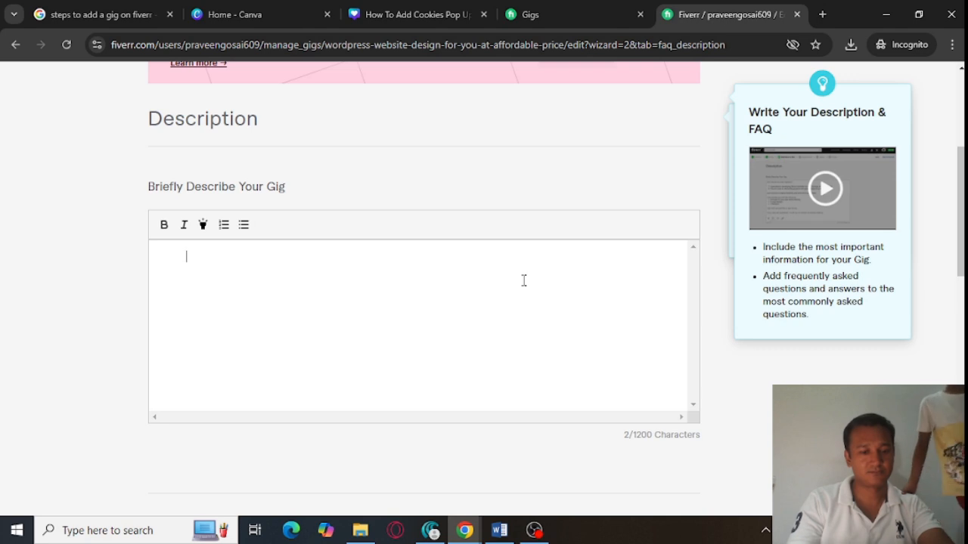
type("a")
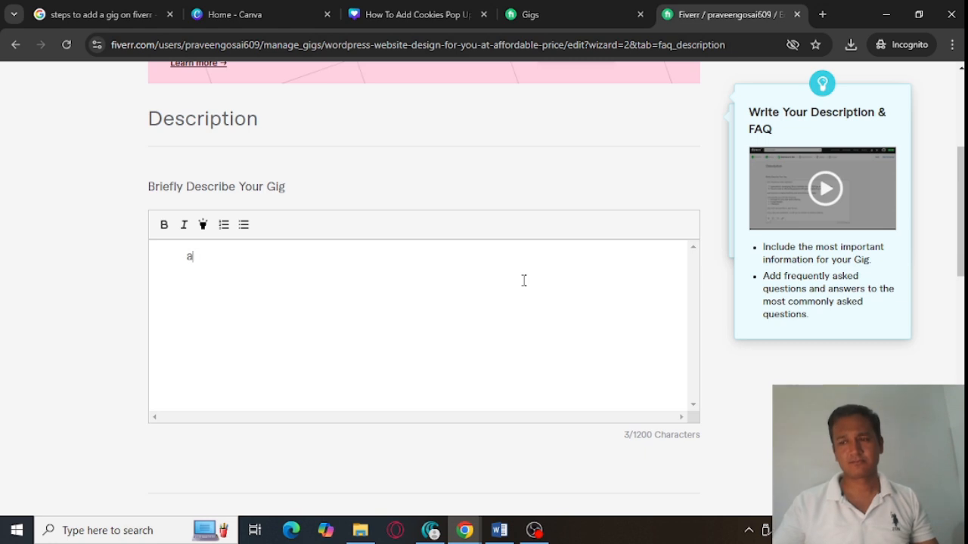
key("BackSpace")
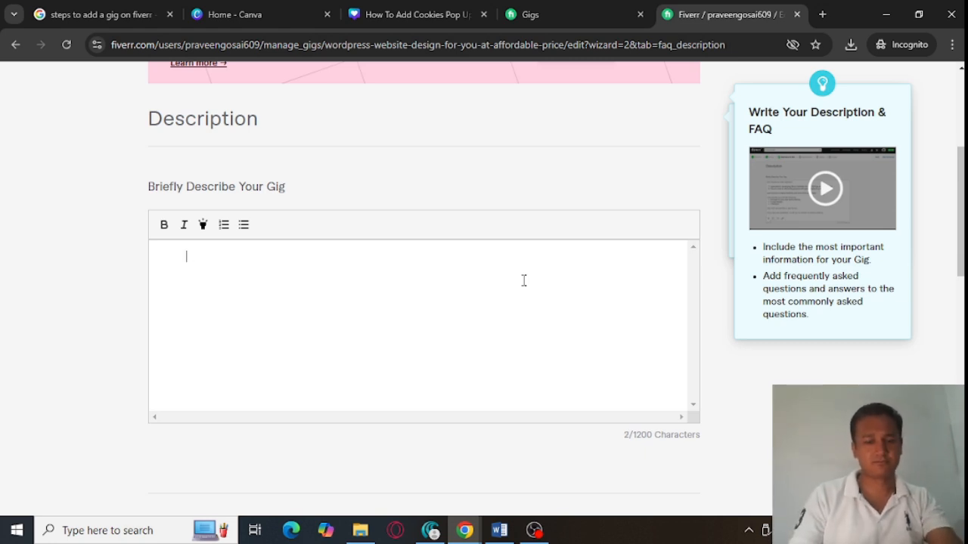
type("bES")
key("BackSpace")
key("BackSpace")
key("BackSpace")
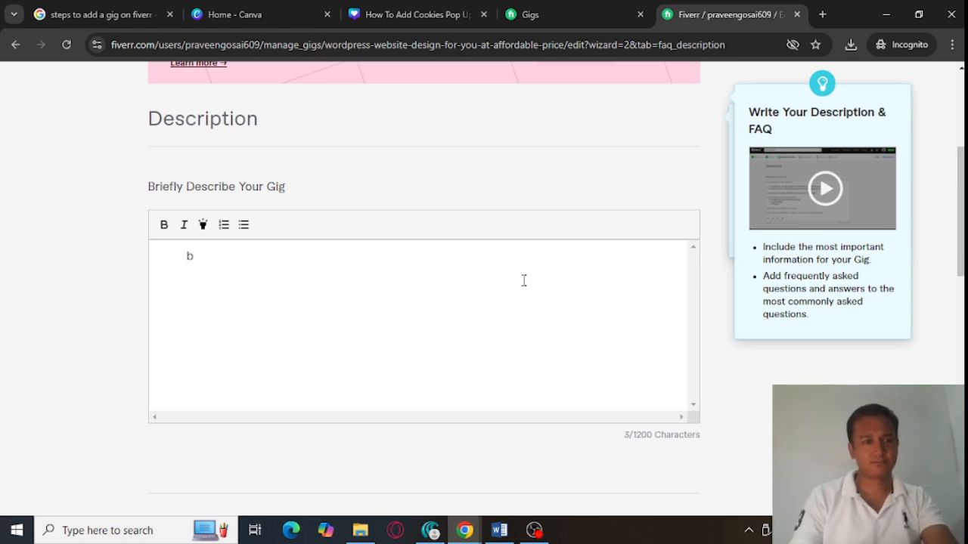
type("Be")
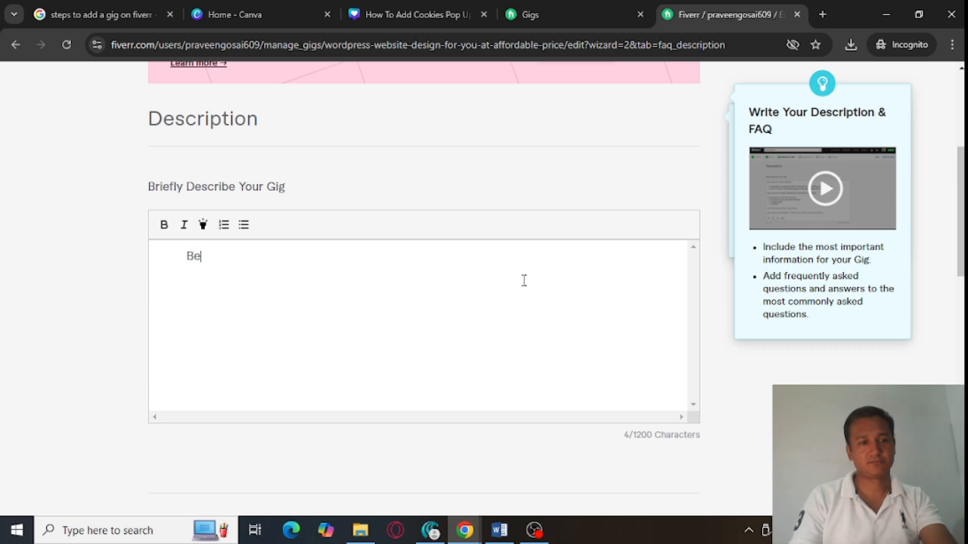
type("st we")
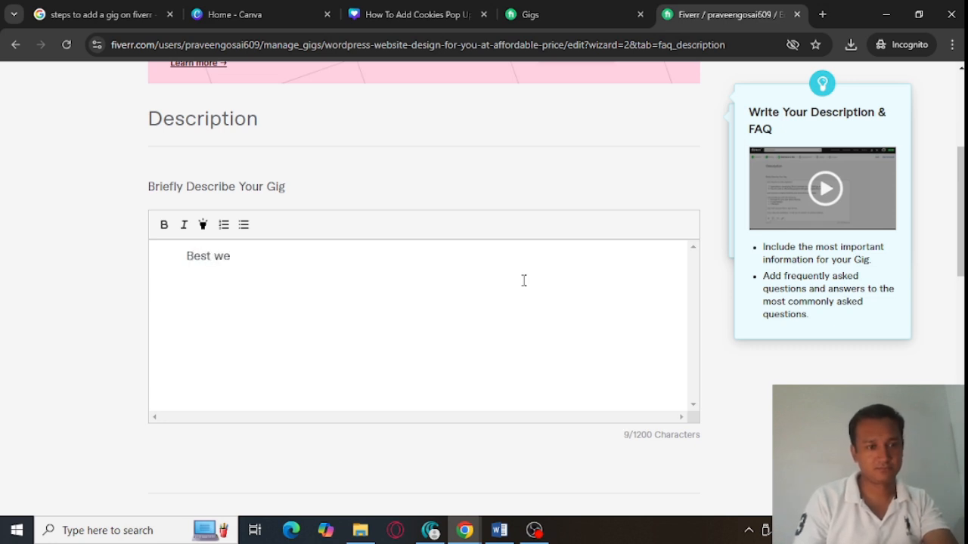
type("bsite")
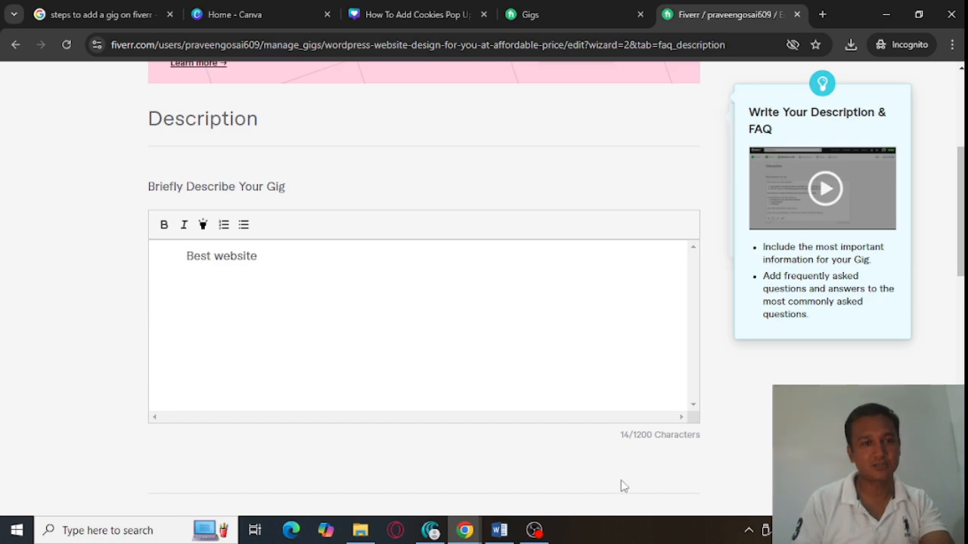
left_click(535, 530)
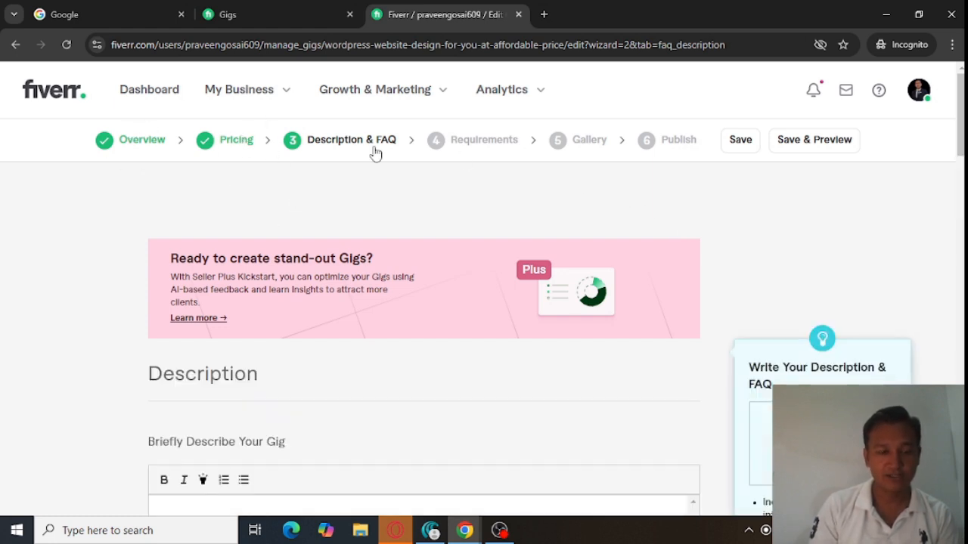
Write a gig description introducing a WordPress website developer with more than 10 years of experience who offers professional looking websites and all WordPress designing and development.
left_click_drag(960, 114, 960, 156)
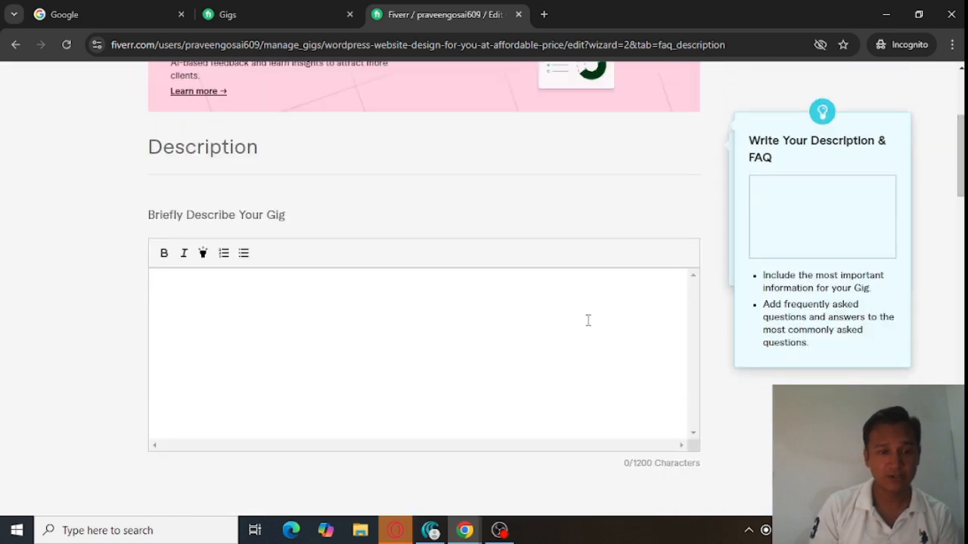
left_click(557, 320)
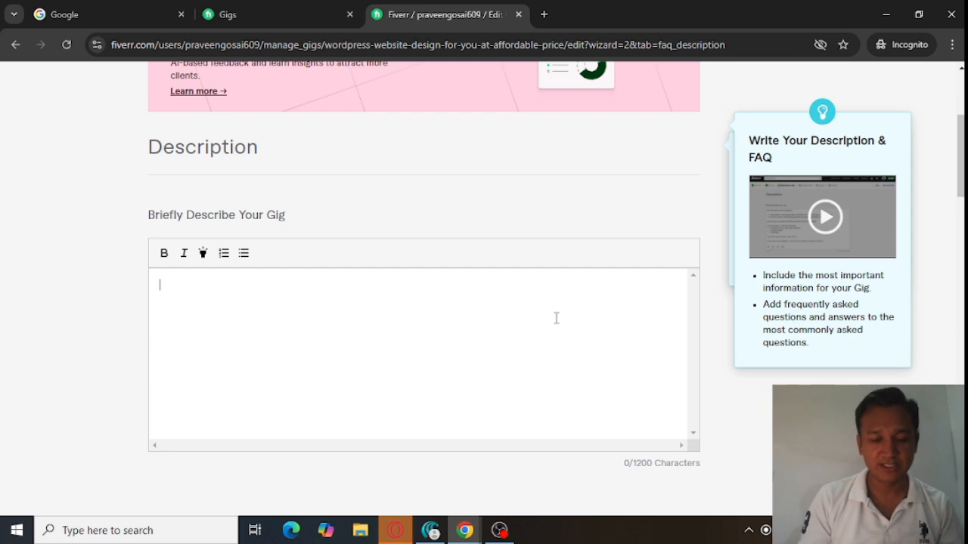
type("I am a WordPress website developer with more than 10 years of experience in this industry. I can help you design a professional looking website which can help you run your business smoothly. My services include everything related to WordPress website designing and development.")
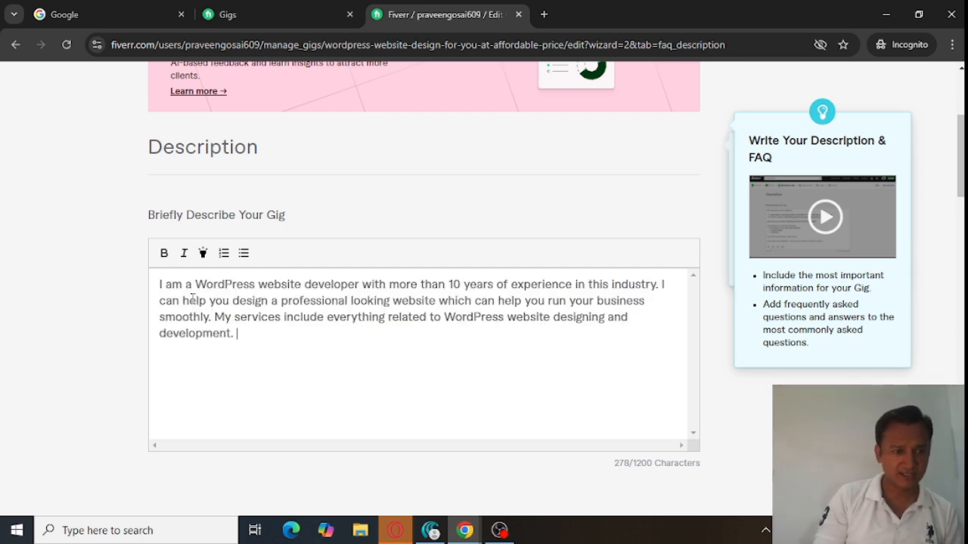
left_click_drag(257, 339, 129, 288)
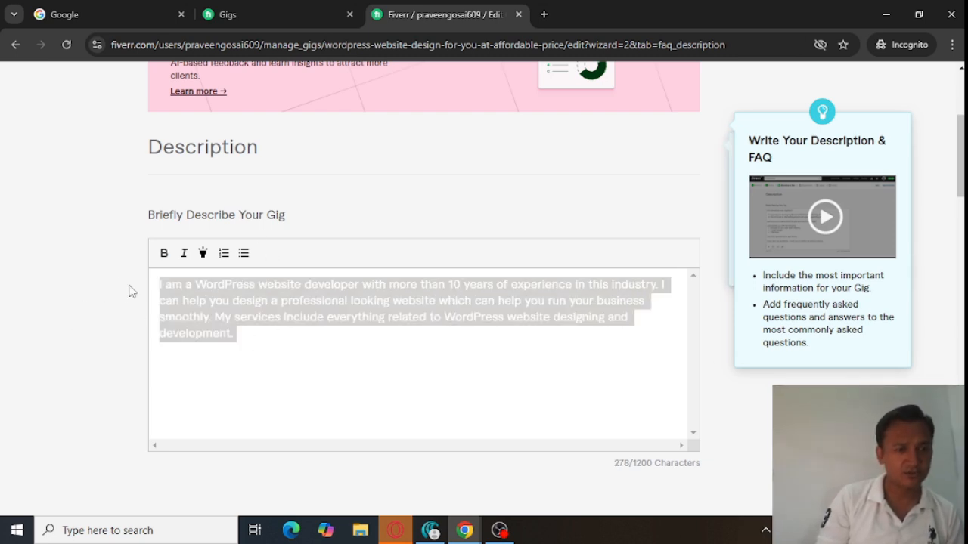
left_click(269, 332)
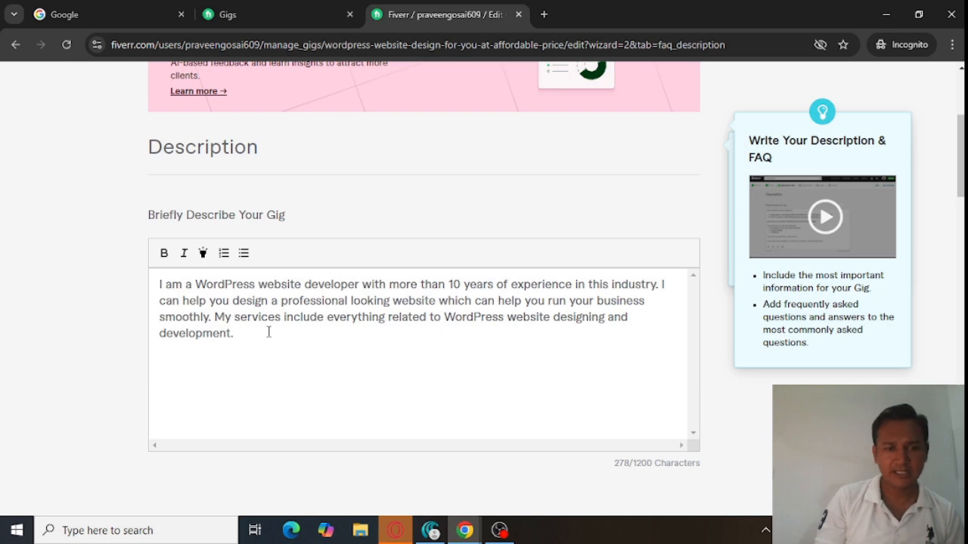
left_click_drag(268, 332, 155, 277)
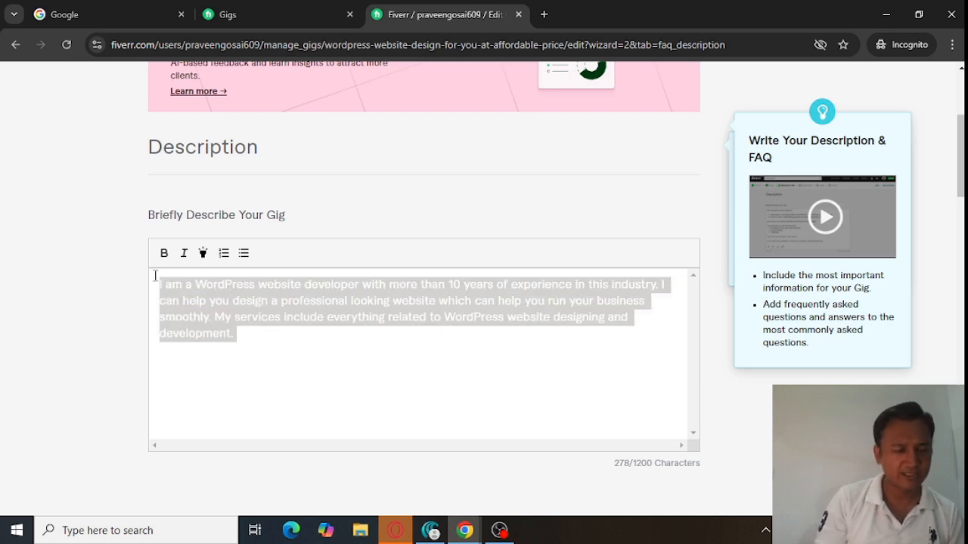
left_click(266, 333)
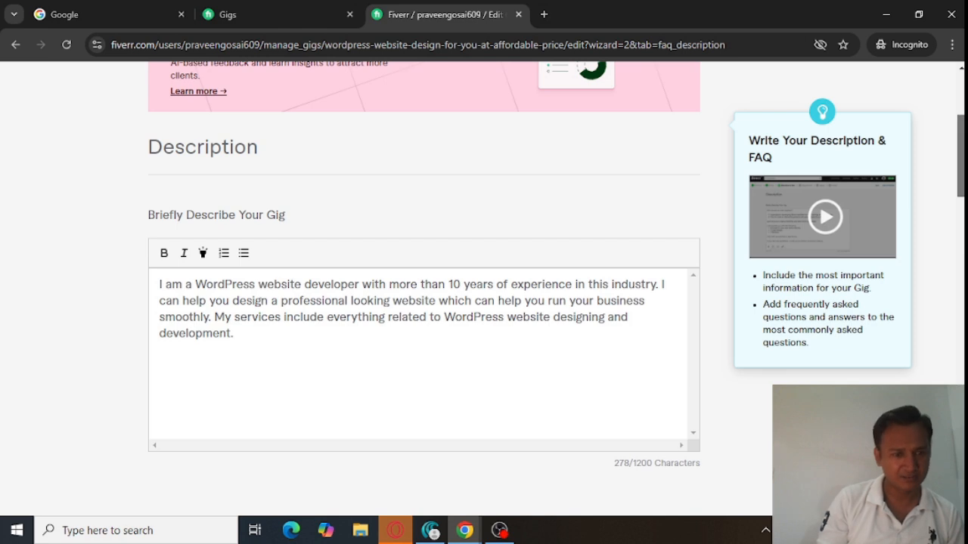
Save the description without adding a milestone workflow or FAQs, and continue to the gig's requirements.
scroll(556, 289, "down", 2)
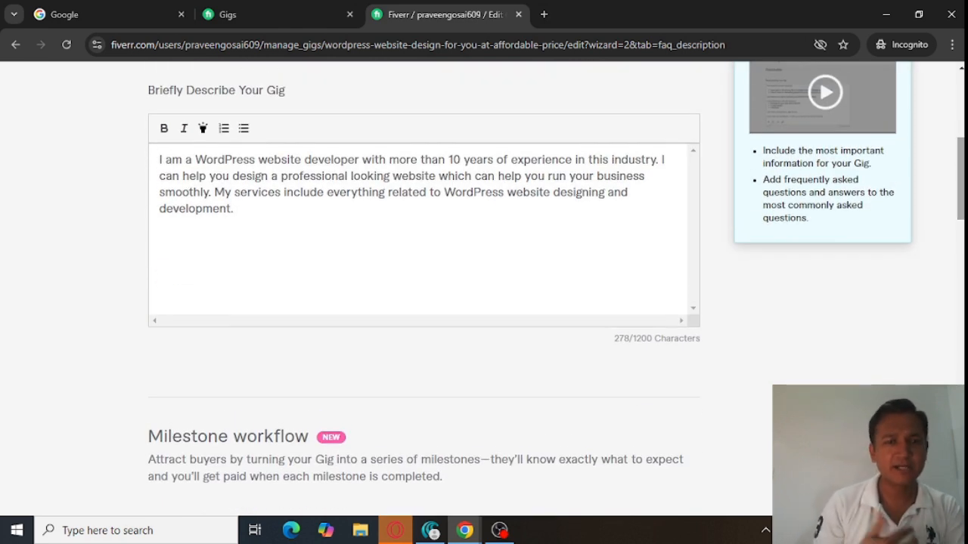
scroll(423, 287, "down", 1)
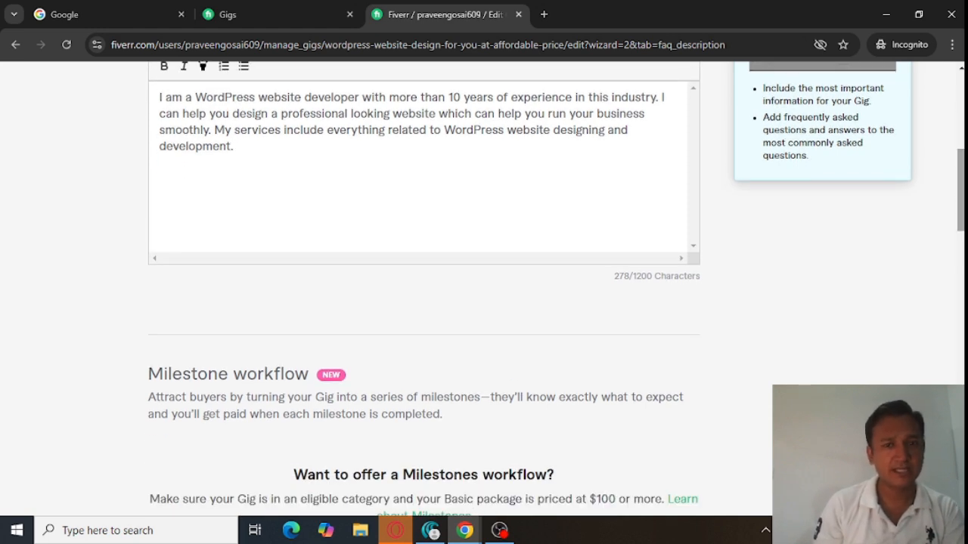
left_click_drag(960, 199, 962, 344)
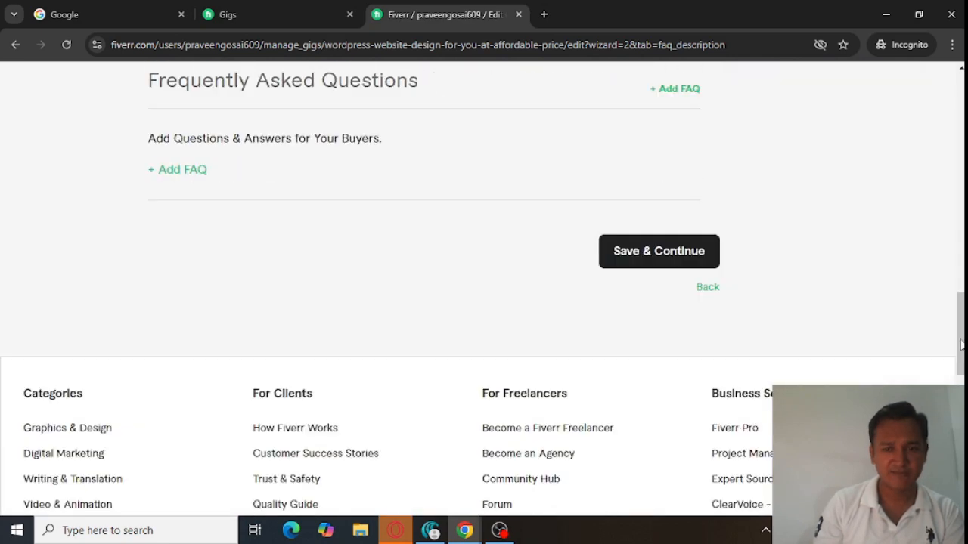
left_click(676, 259)
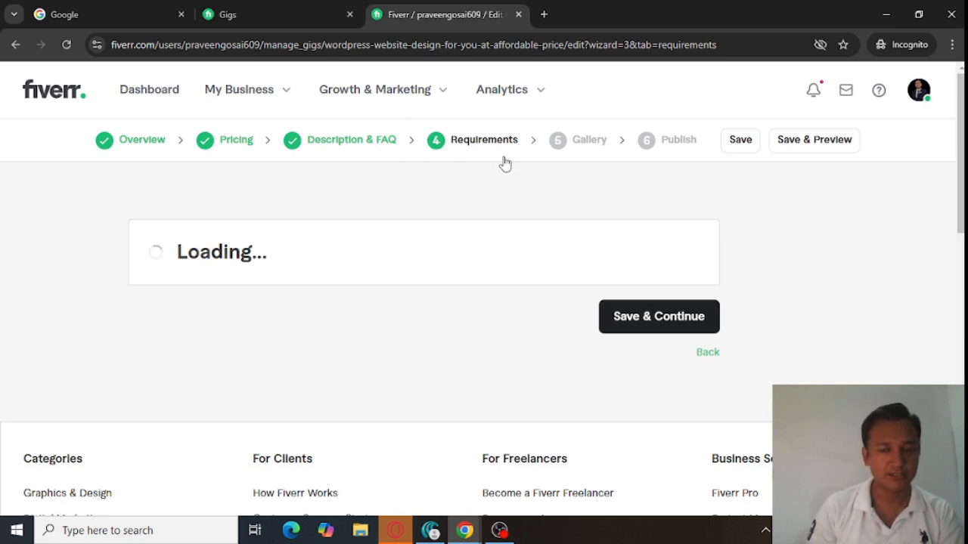
Add the required free-text question "Is your business website dynamic or static?" for buyers, and save the requirements to continue to the gallery.
scroll(483, 291, "down", 5)
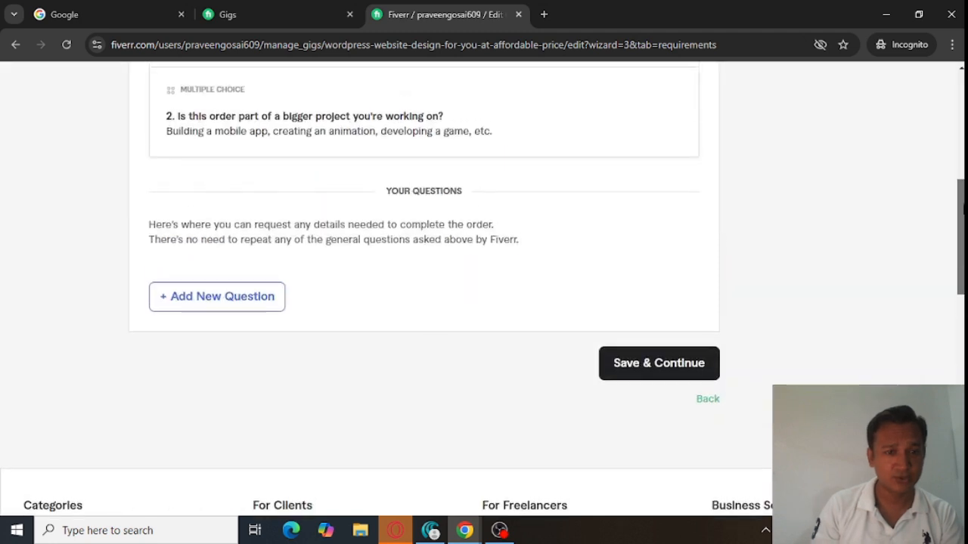
scroll(484, 291, "up", 3)
scroll(484, 292, "down", 1)
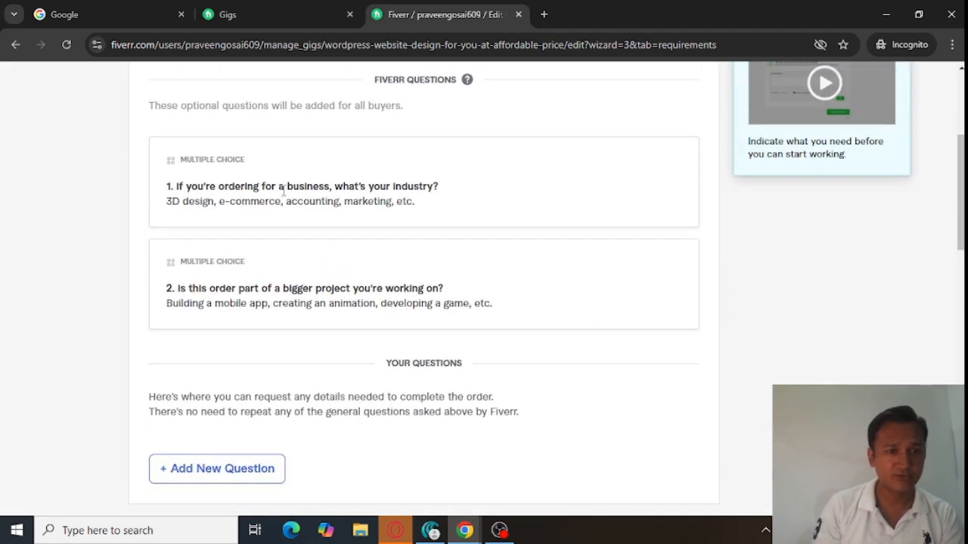
left_click_drag(285, 192, 413, 202)
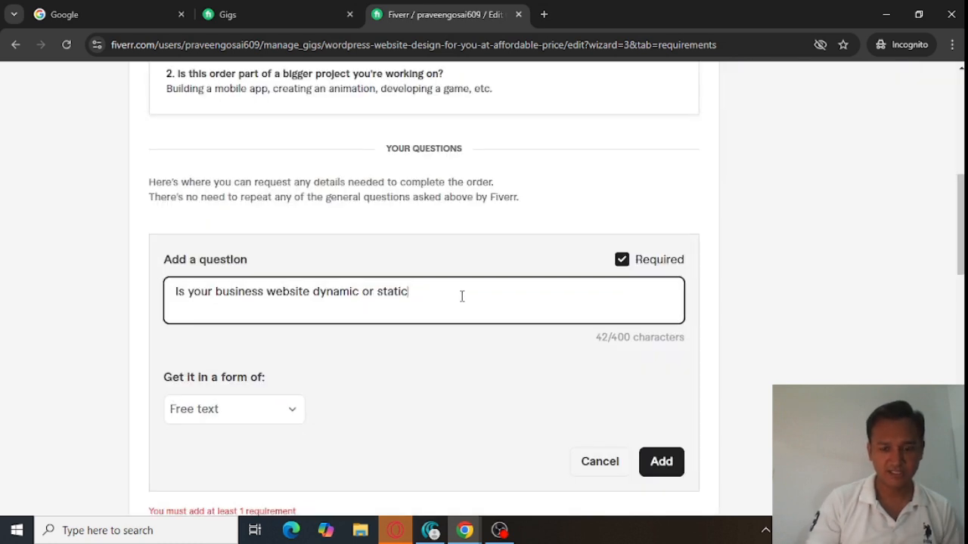
type("?")
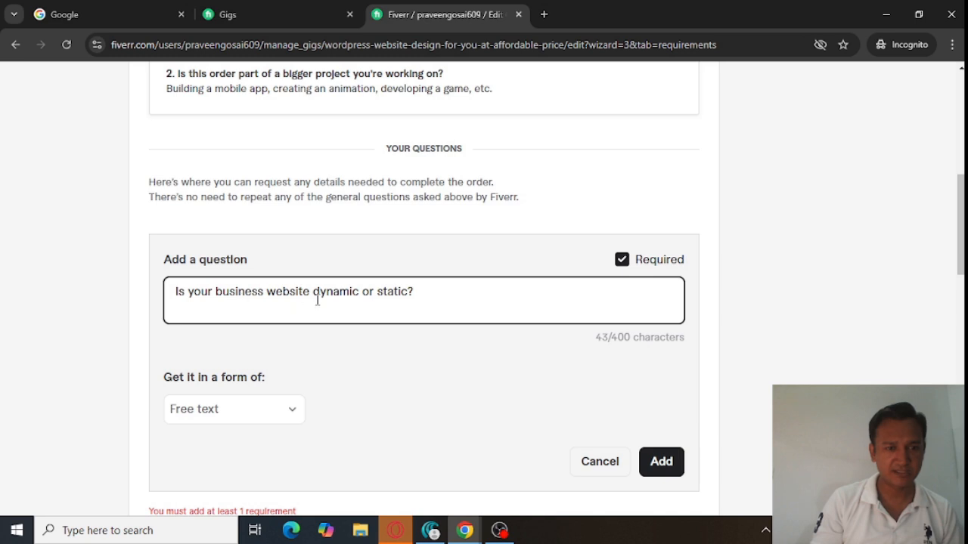
left_click(659, 460)
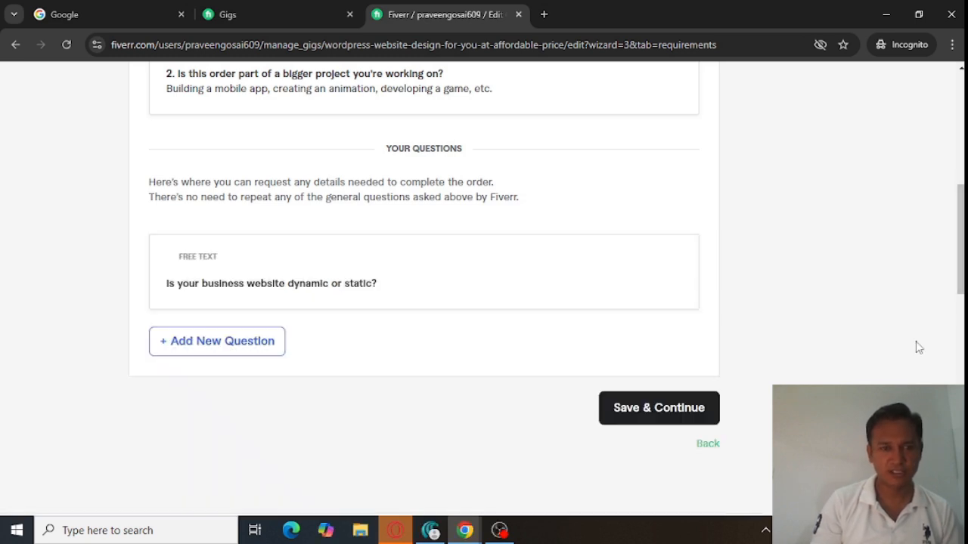
left_click(687, 411)
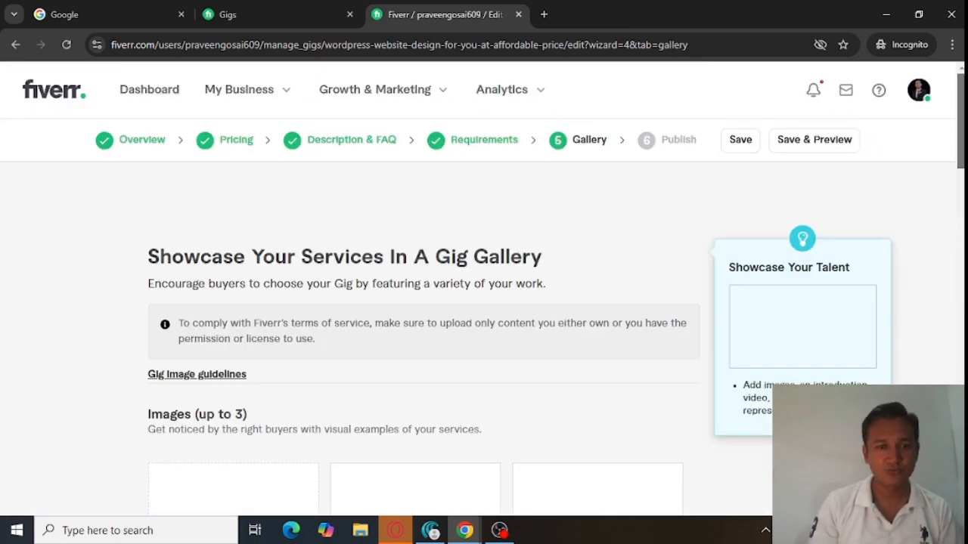
Upload the "build wordpress website" picture from the Desktop as the gig's first gallery image.
scroll(960, 151, "down", 4)
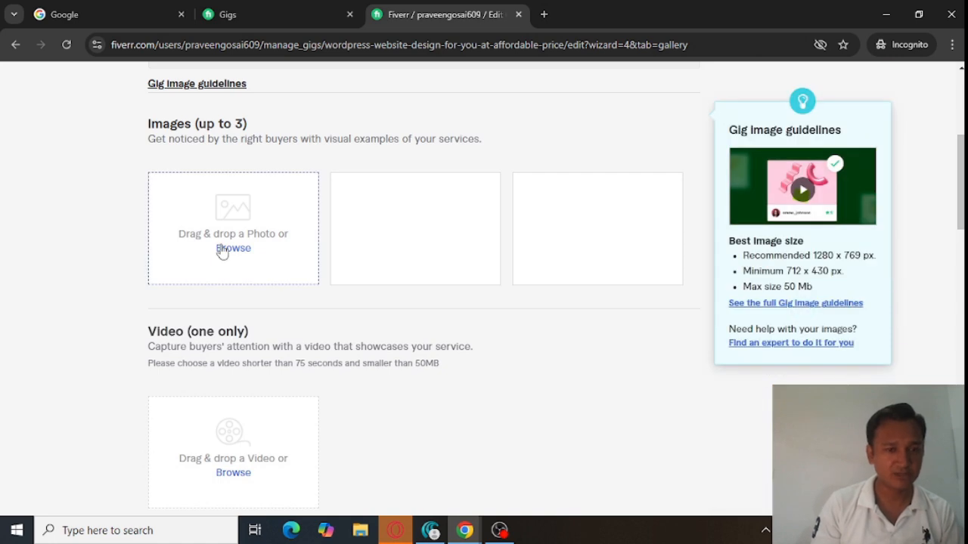
left_click(222, 251)
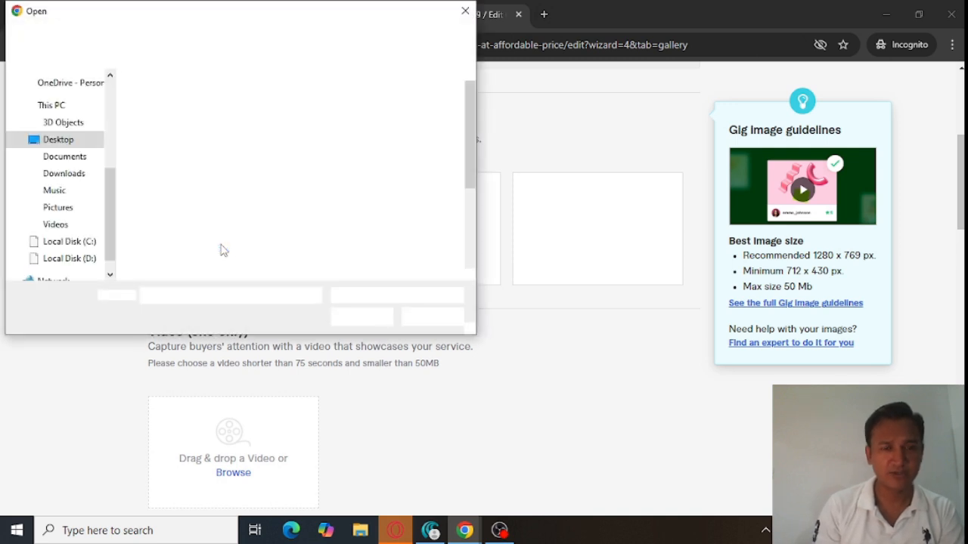
left_click(350, 217)
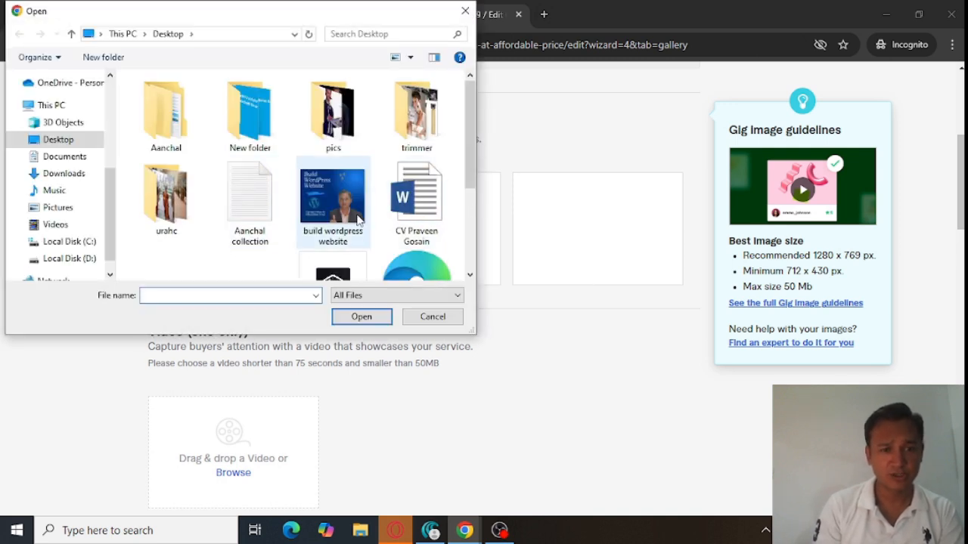
double_click(350, 217)
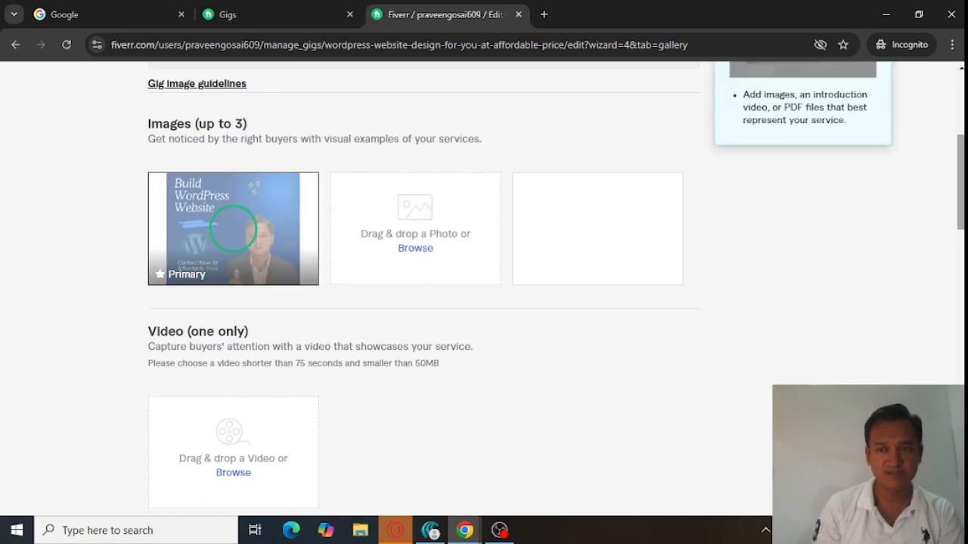
Accept the declaration that the materials are self-created, and save the gallery to continue to publishing.
scroll(688, 434, "down", 6)
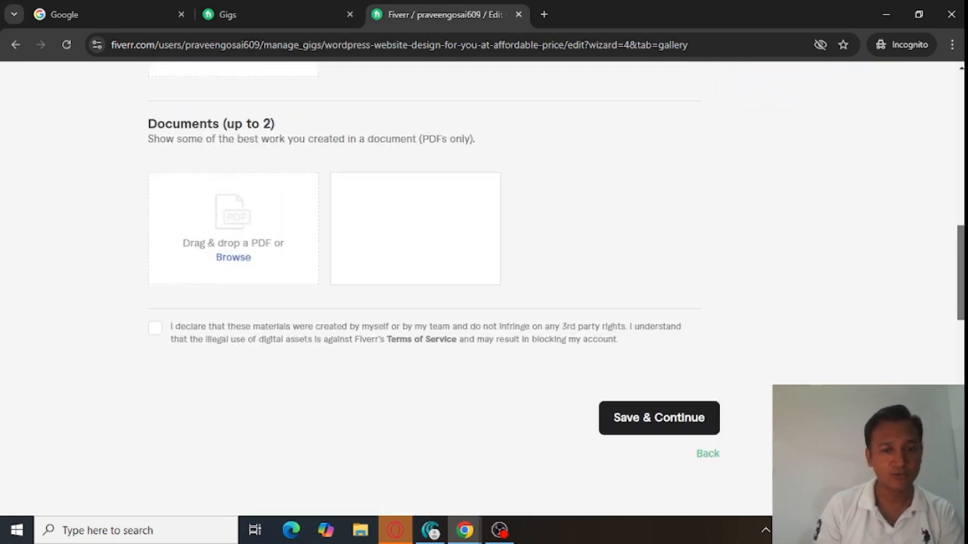
left_click(661, 434)
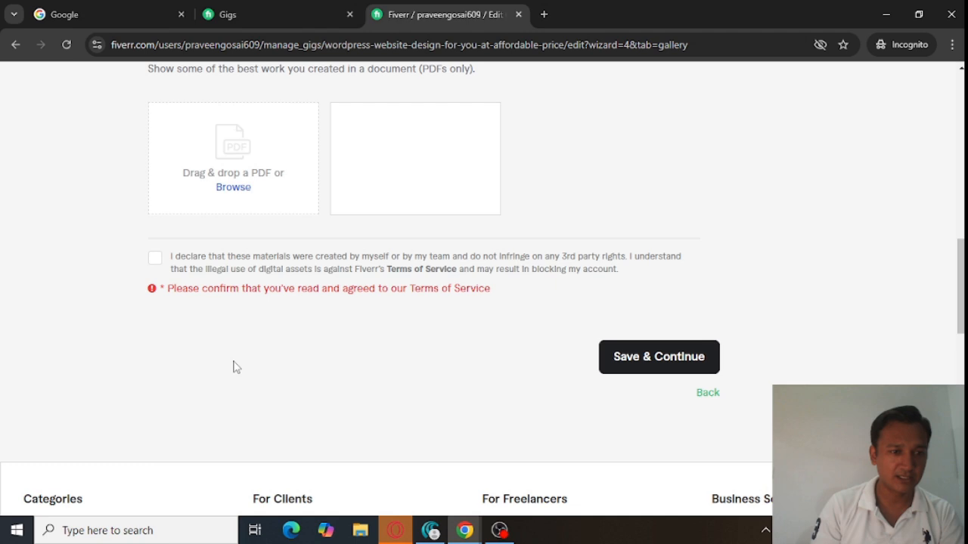
left_click(155, 258)
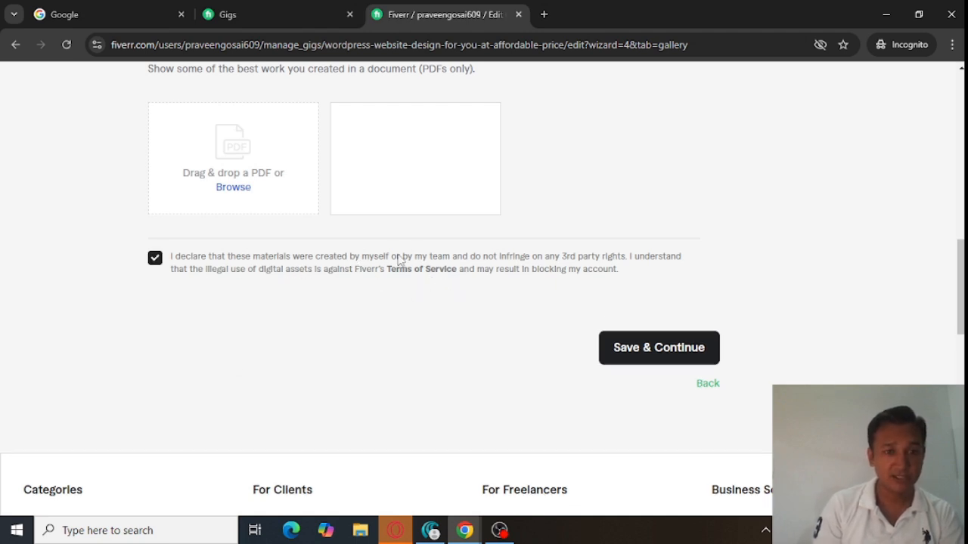
left_click(420, 259)
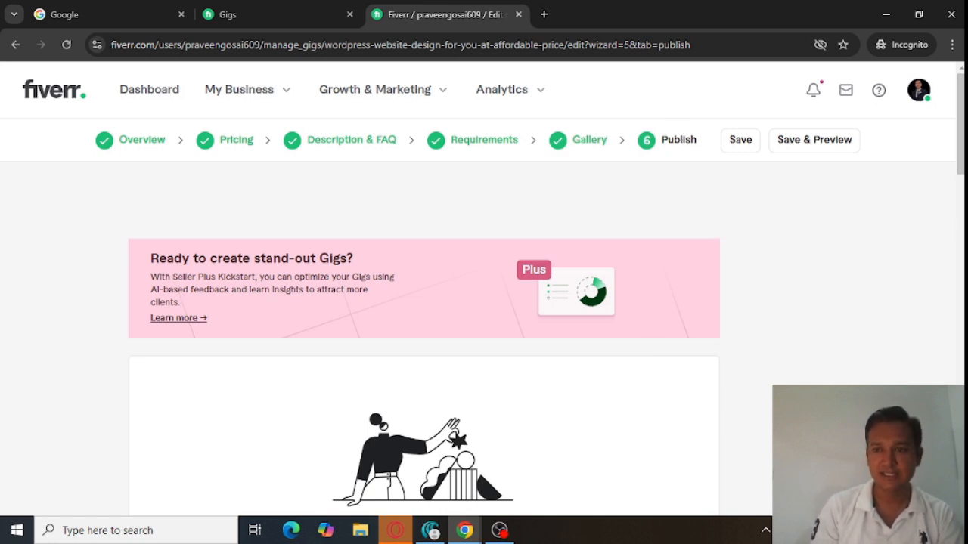
Review the Form W-9 requirement for starting to sell and open its status declaration.
scroll(424, 302, "down", 4)
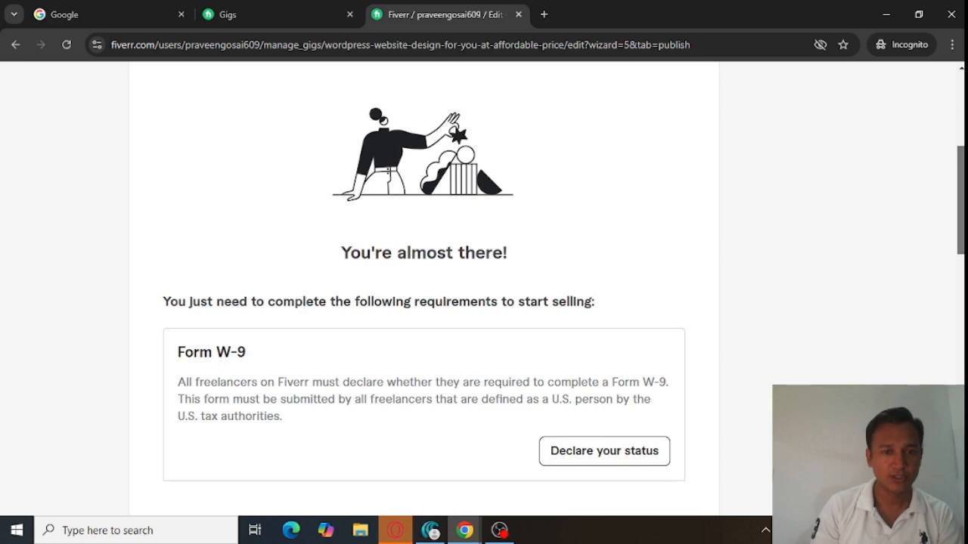
scroll(424, 302, "down", 2)
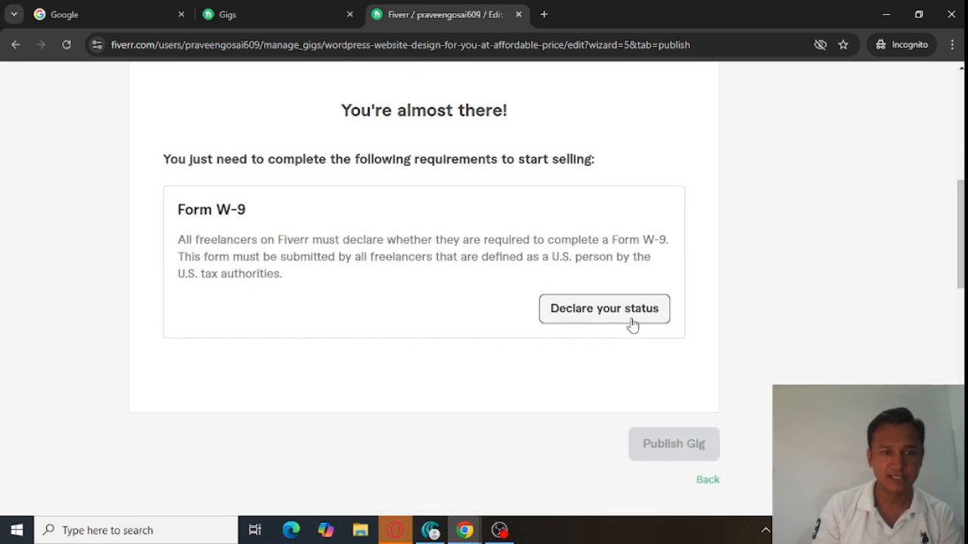
scroll(960, 242, "down", 1)
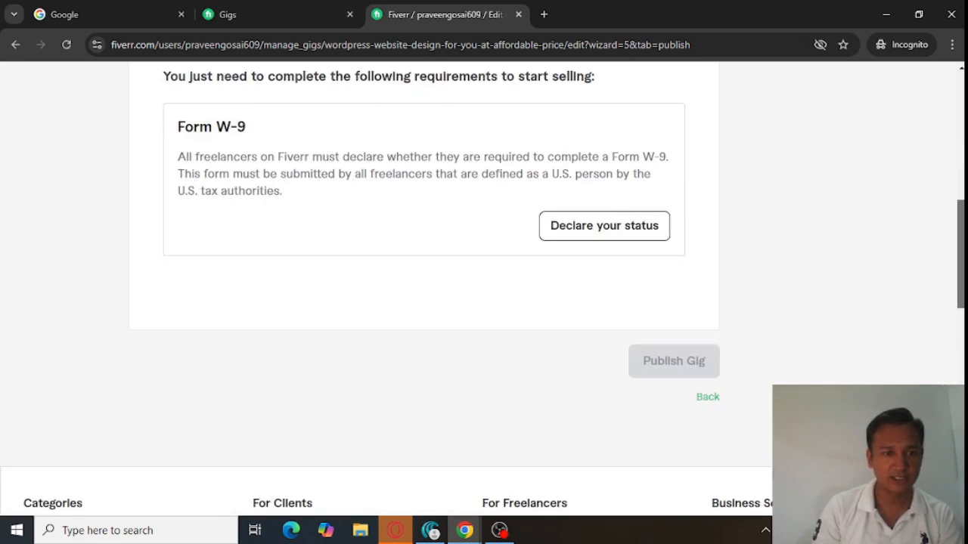
left_click_drag(961, 254, 961, 232)
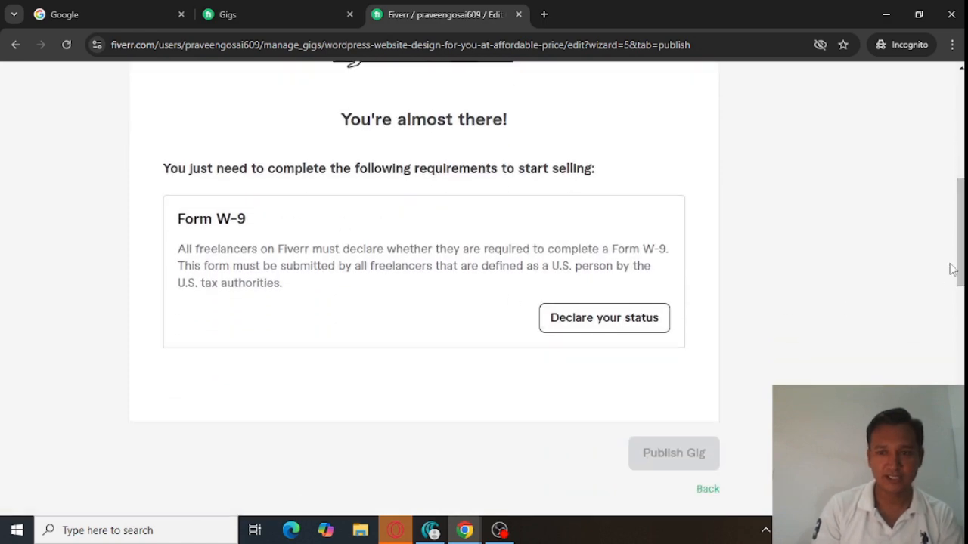
left_click_drag(960, 270, 960, 299)
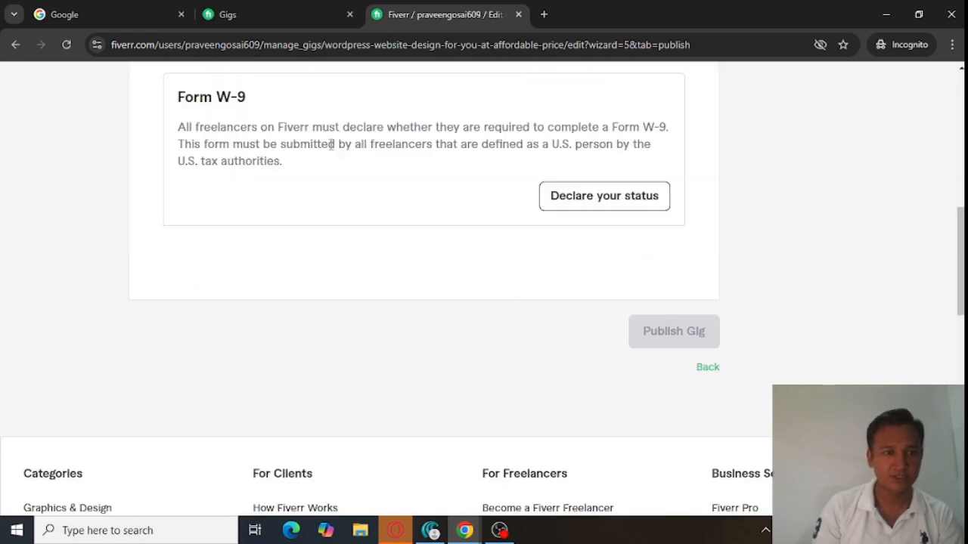
left_click_drag(186, 129, 527, 143)
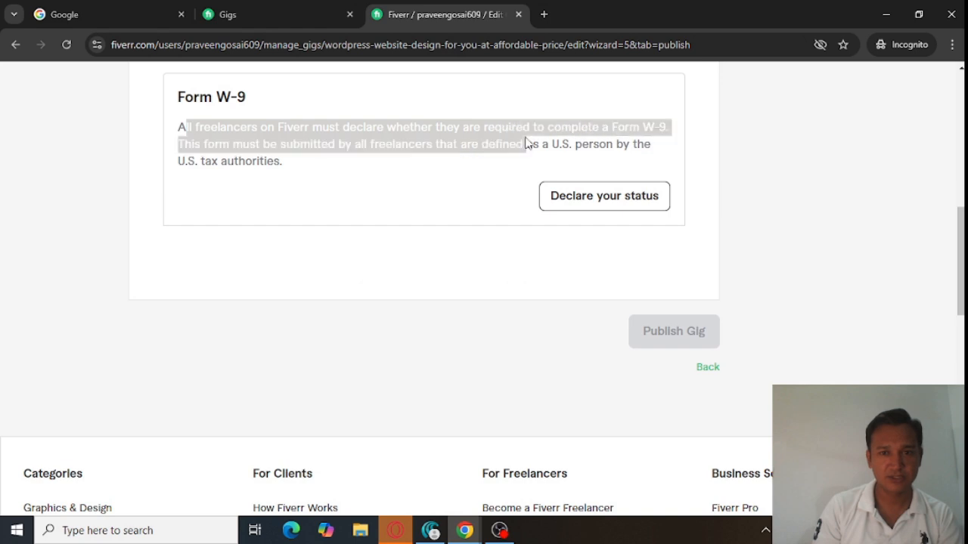
left_click_drag(611, 127, 657, 127)
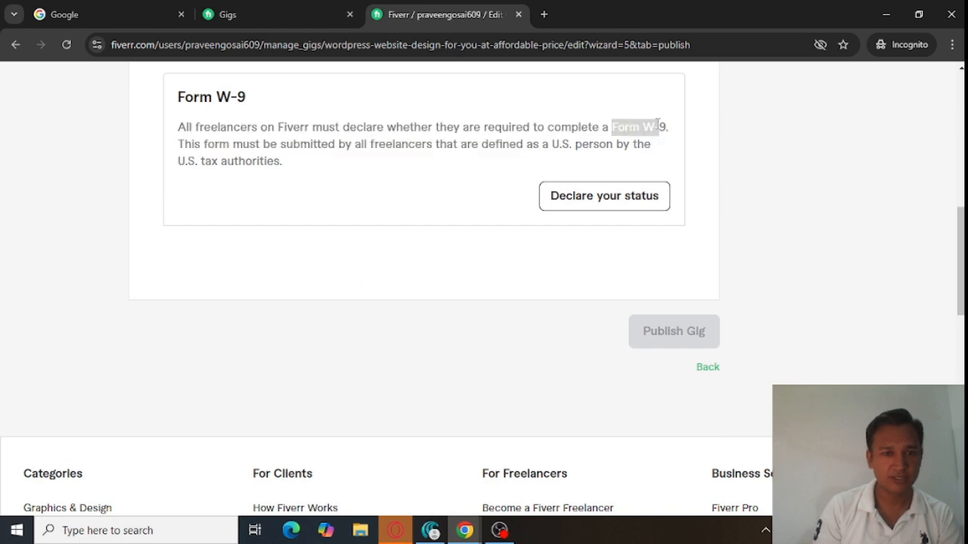
left_click(592, 200)
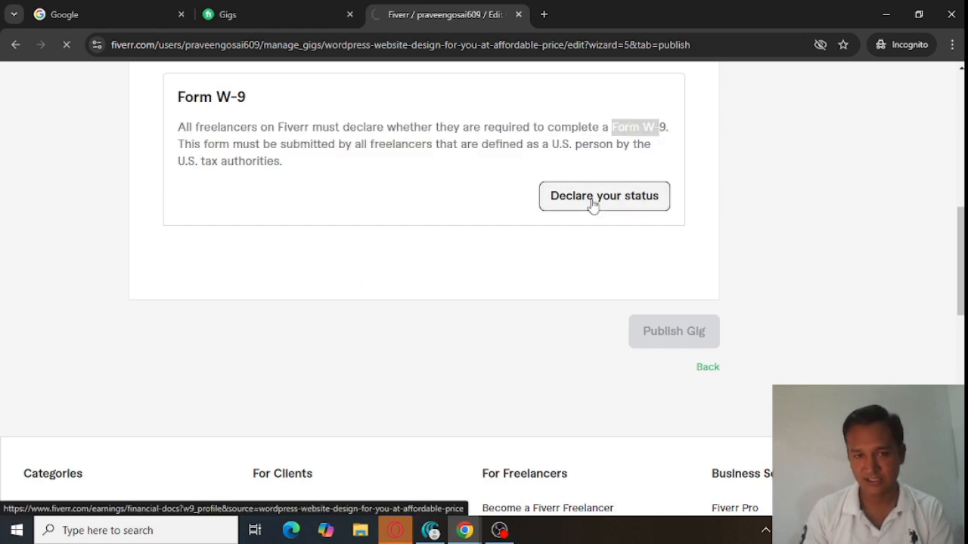
Answer No to being a U.S. person, save the declaration, and return to the gig's publishing stage.
scroll(68, 132, "down", 3)
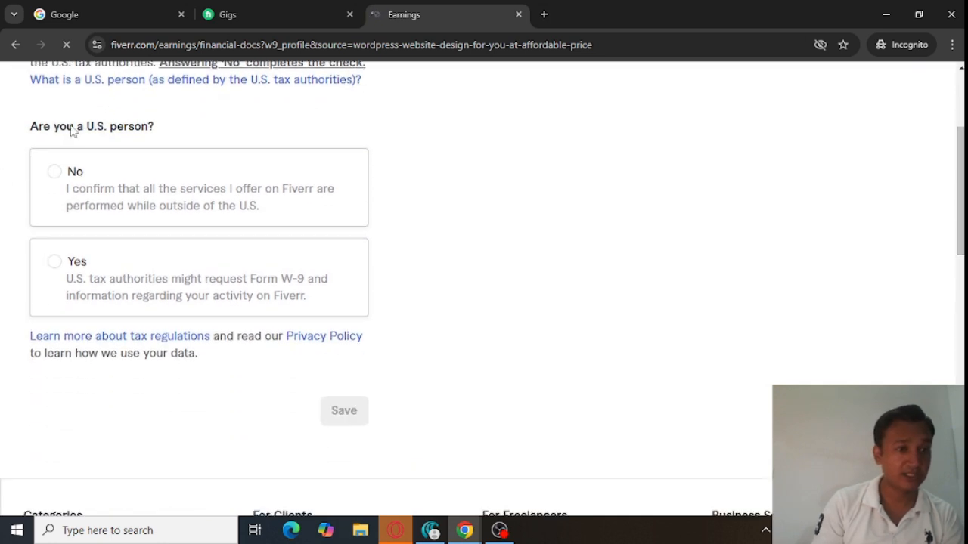
left_click(57, 177)
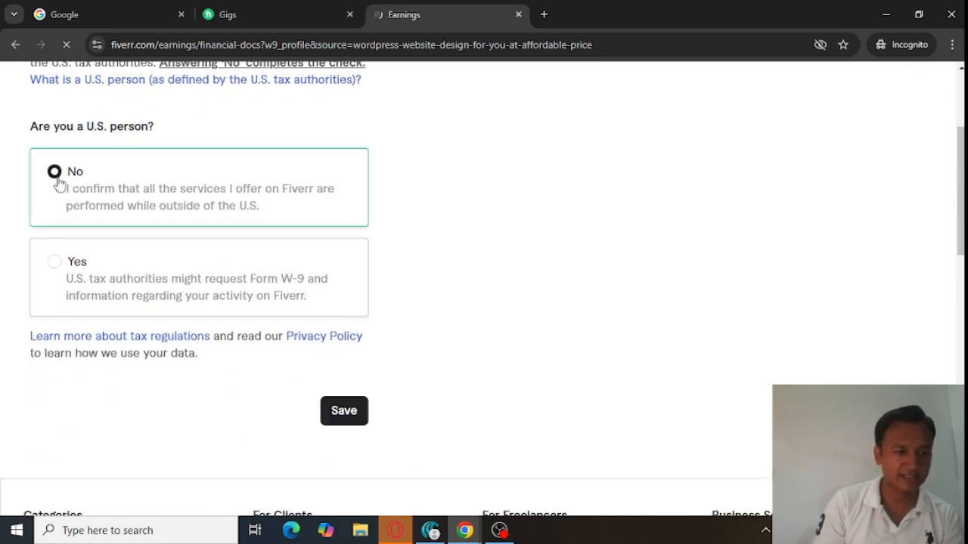
left_click(342, 409)
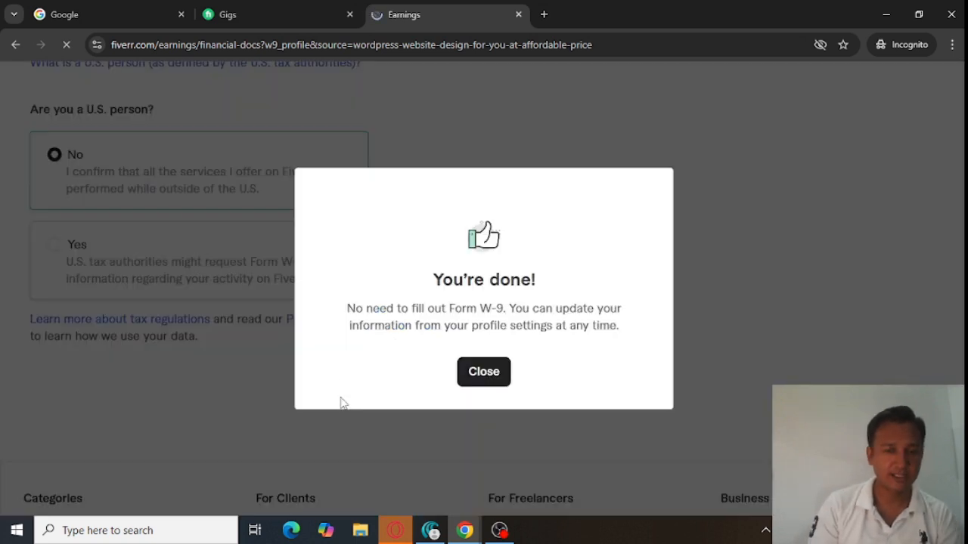
left_click(493, 375)
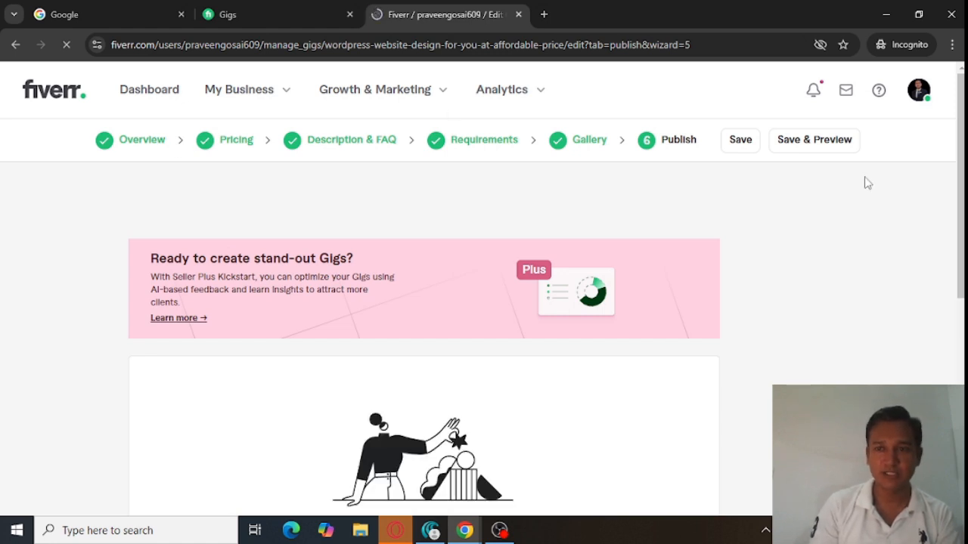
Publish the WordPress website design gig.
left_click_drag(961, 154, 961, 315)
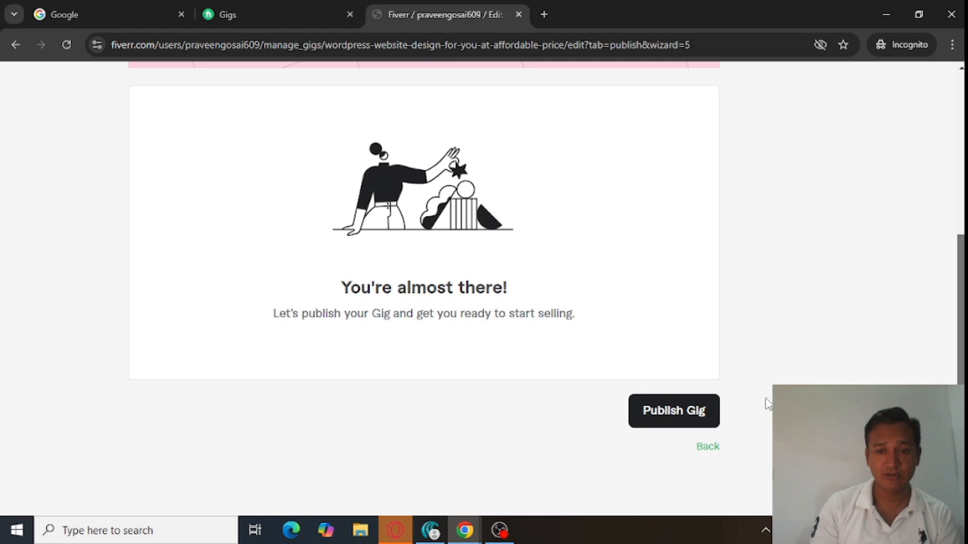
left_click(667, 428)
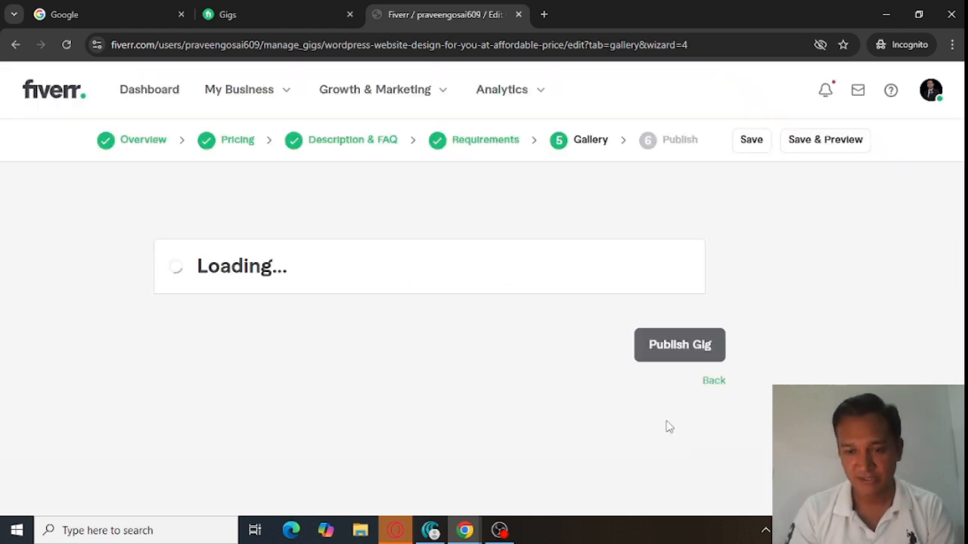